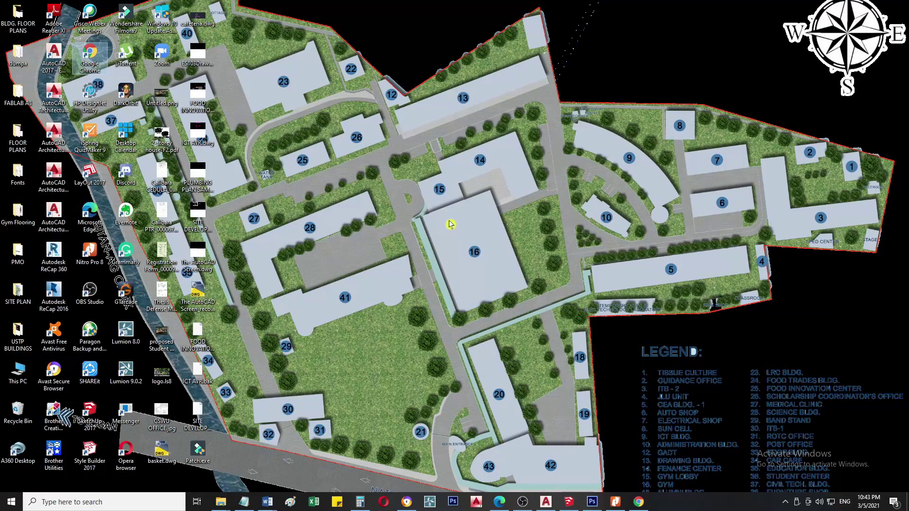
Step: Look up AutoCAD among the installed programs and launch AutoCAD 2017 from the desktop
left_click(116, 501)
type("autocad")
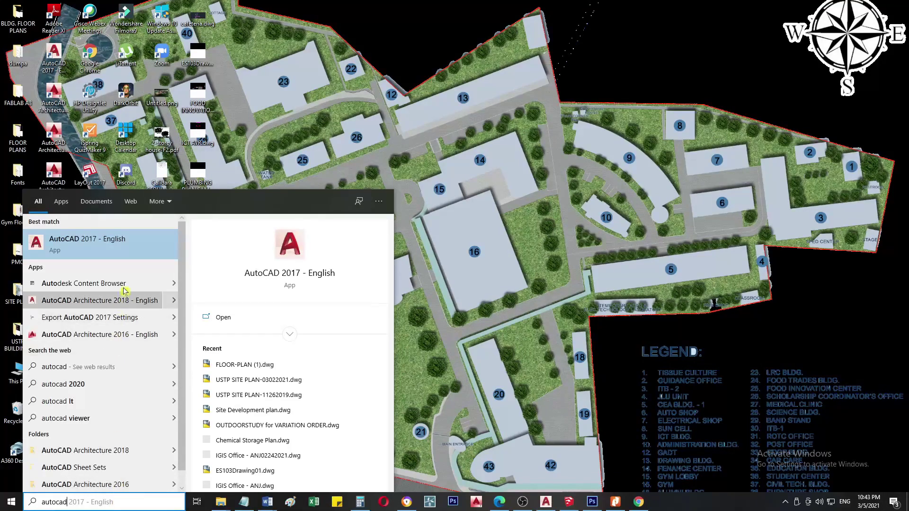
left_click(536, 226)
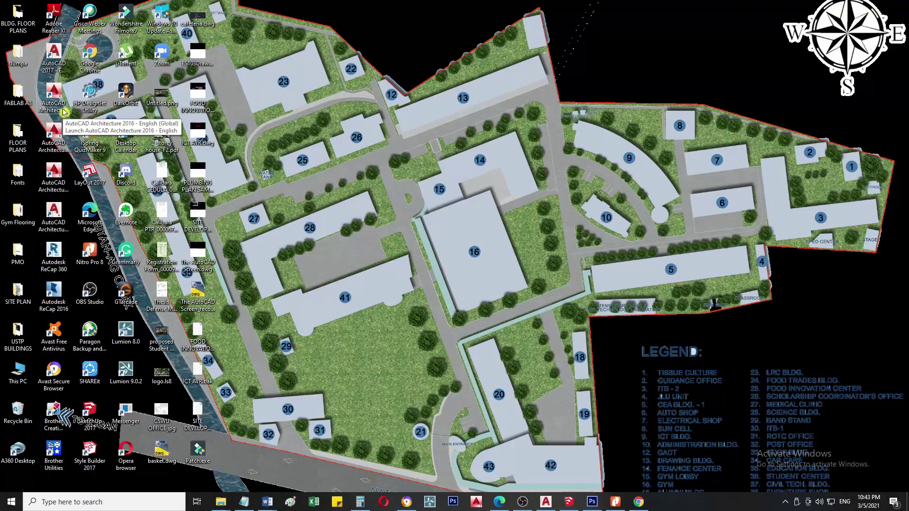
double_click(54, 57)
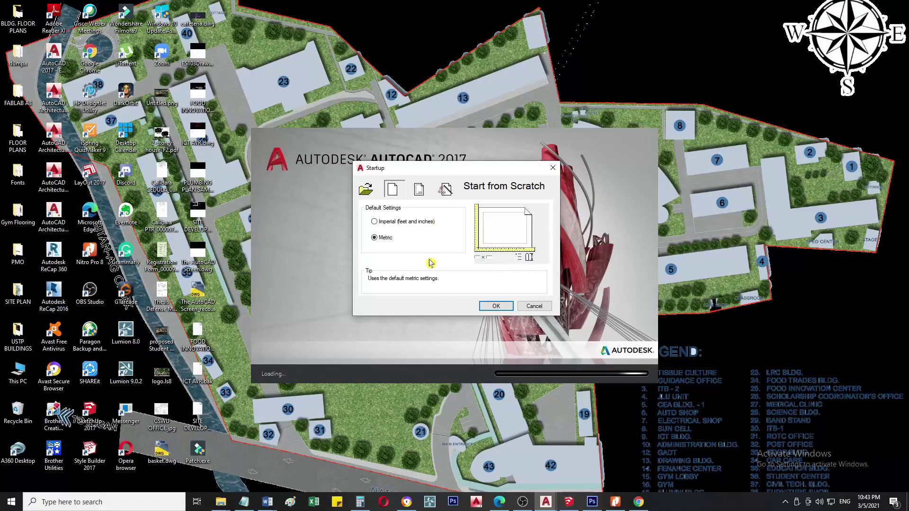
Step: Review the recent drawings offered for opening at startup and preview the Site Development drawing
left_click_drag(439, 171, 756, 201)
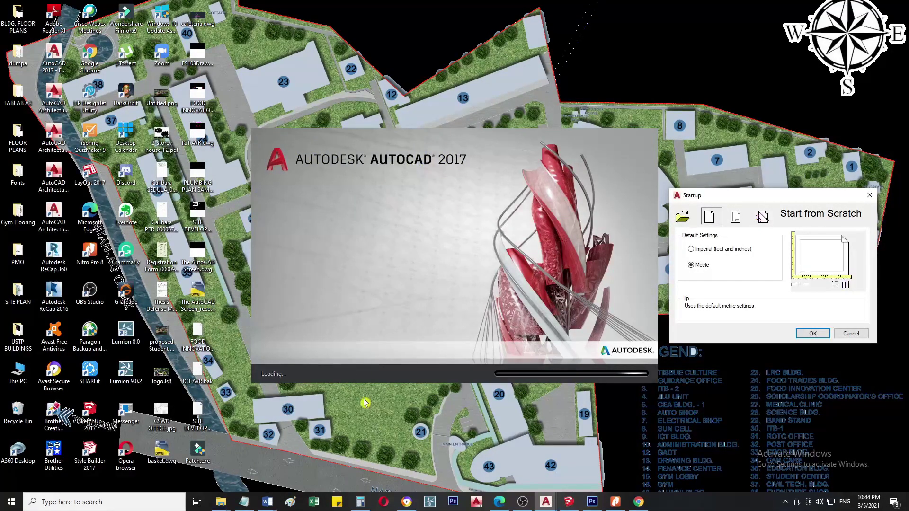
left_click_drag(753, 198, 438, 192)
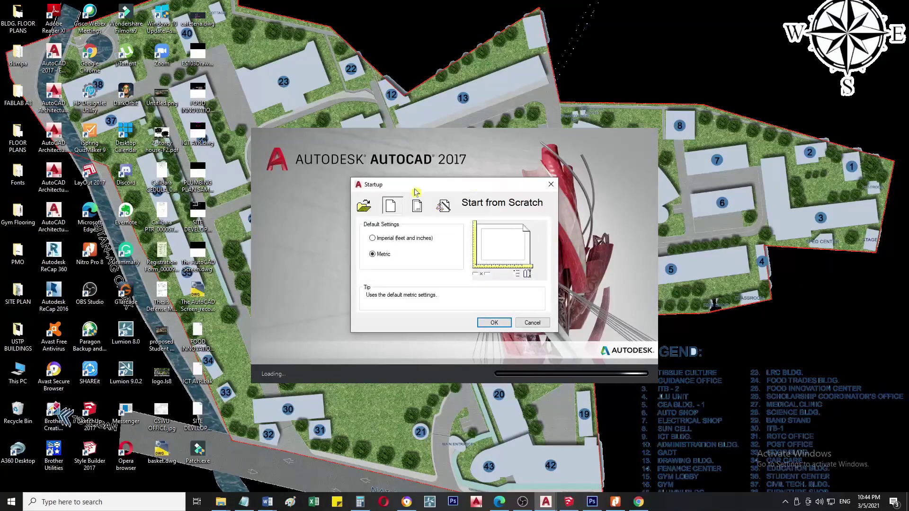
left_click(363, 205)
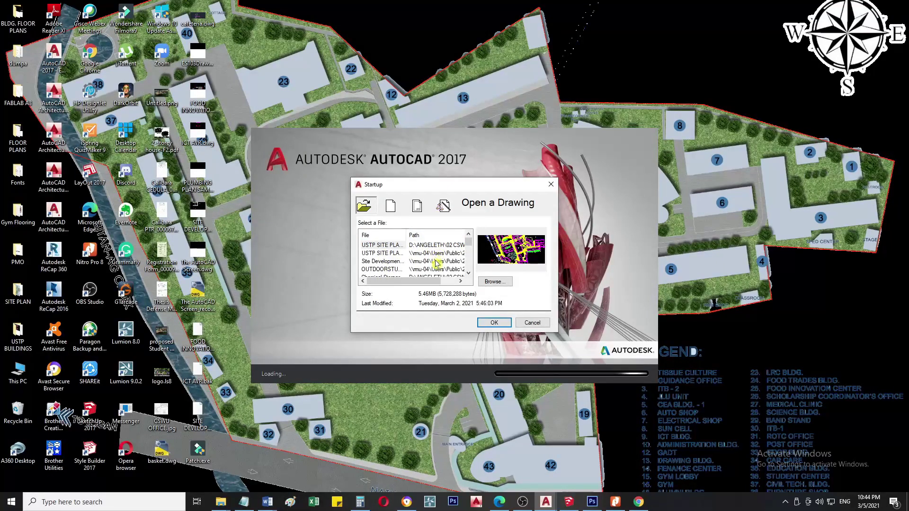
left_click(373, 262)
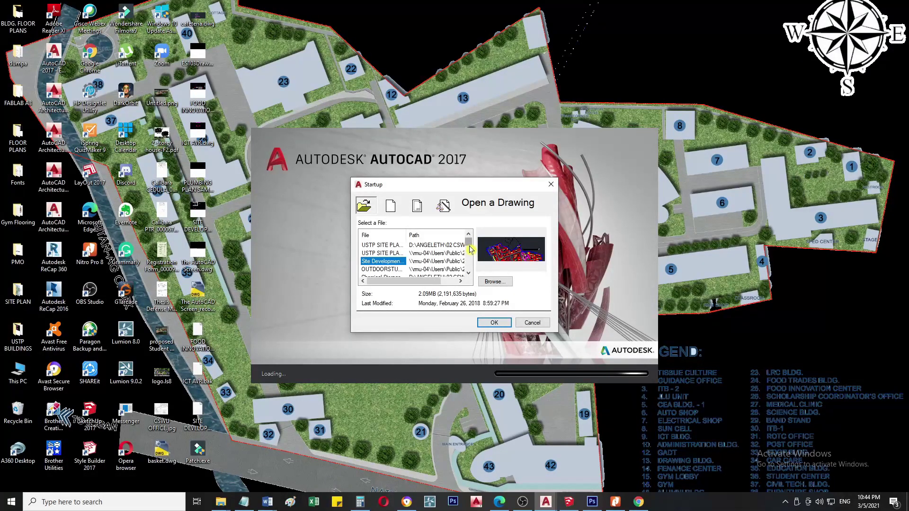
left_click(469, 273)
left_click(471, 275)
left_click(471, 275)
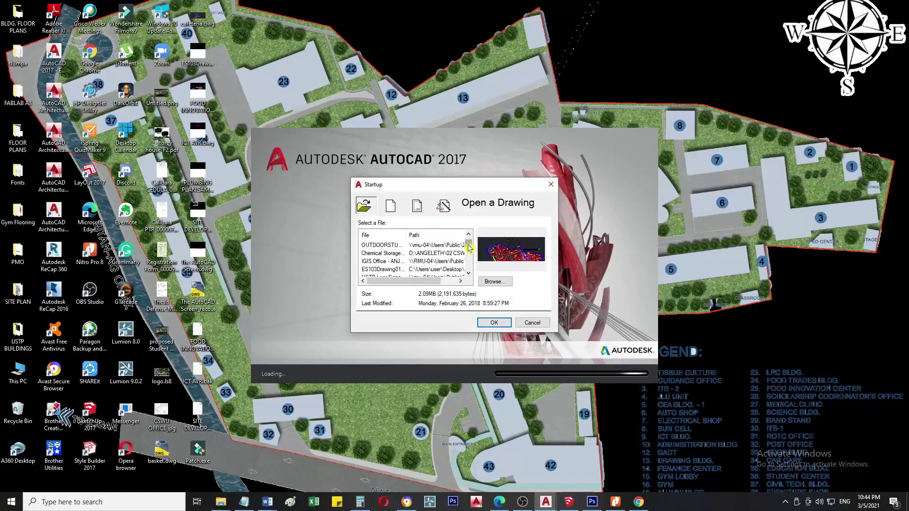
mouse_move(470, 243)
left_mouse_down()
mouse_move(472, 268)
mouse_move(472, 239)
left_mouse_up()
Step: Browse the folder locations available for an existing drawing file, and leave without opening one
left_click(500, 283)
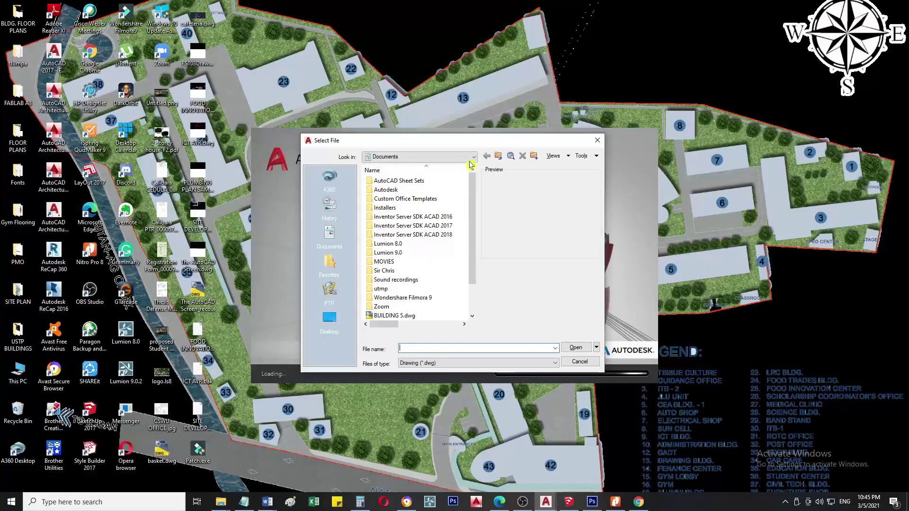
left_click(472, 159)
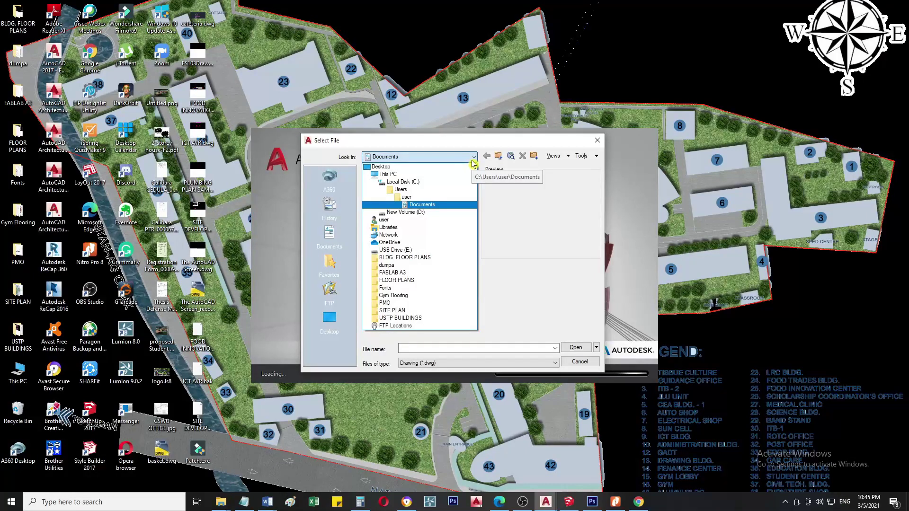
left_click(585, 362)
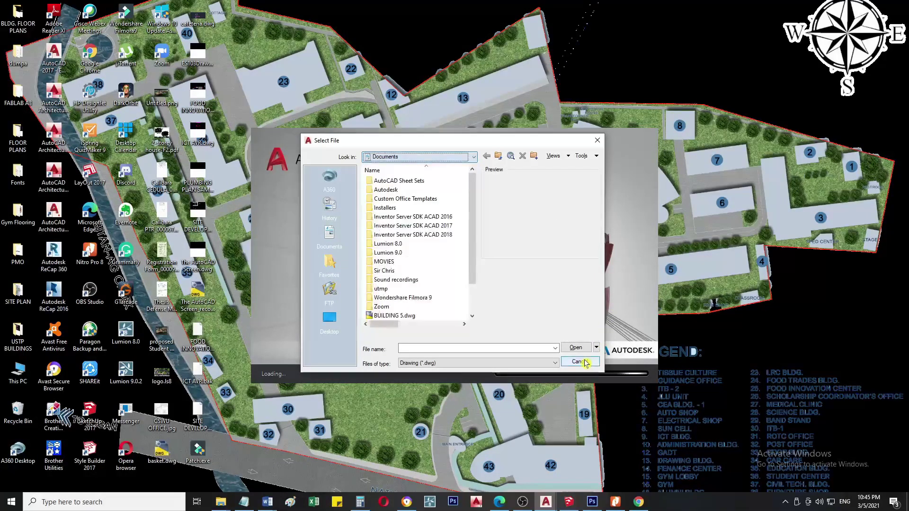
left_click(585, 363)
Step: Compare the imperial and metric default settings for a drawing started from scratch, returning to Metric
left_click(391, 209)
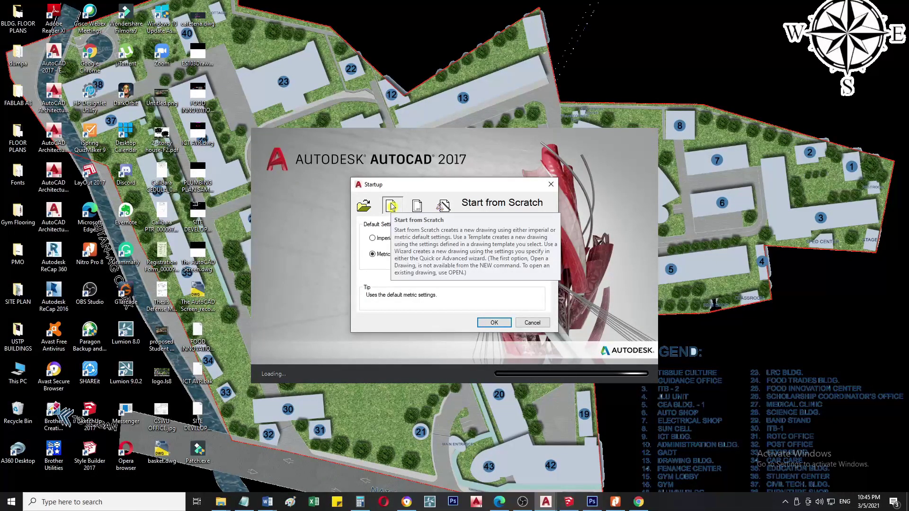
left_click(372, 238)
left_click(373, 255)
Step: Examine the available drawing templates, including Acadiso -named plot styles.dwt, and the setup wizards
left_click(417, 207)
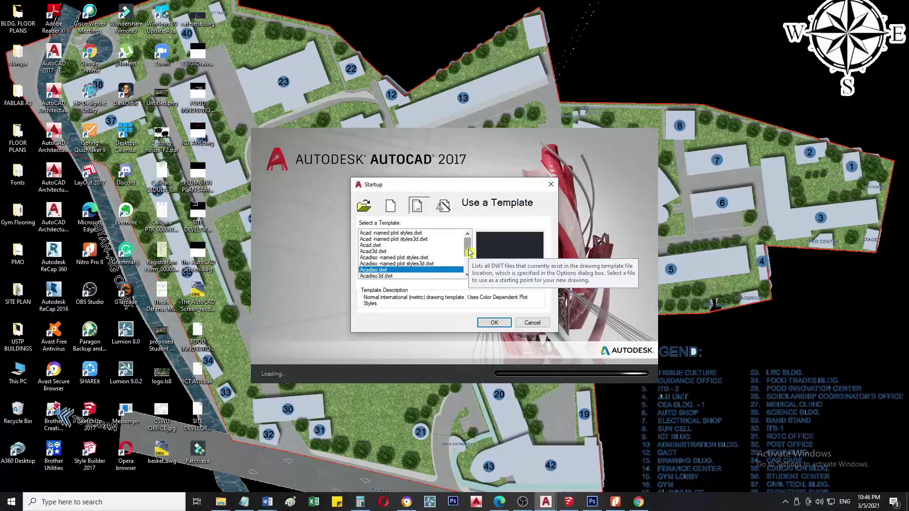
mouse_move(468, 252)
left_mouse_down()
mouse_move(468, 268)
mouse_move(467, 247)
left_mouse_up()
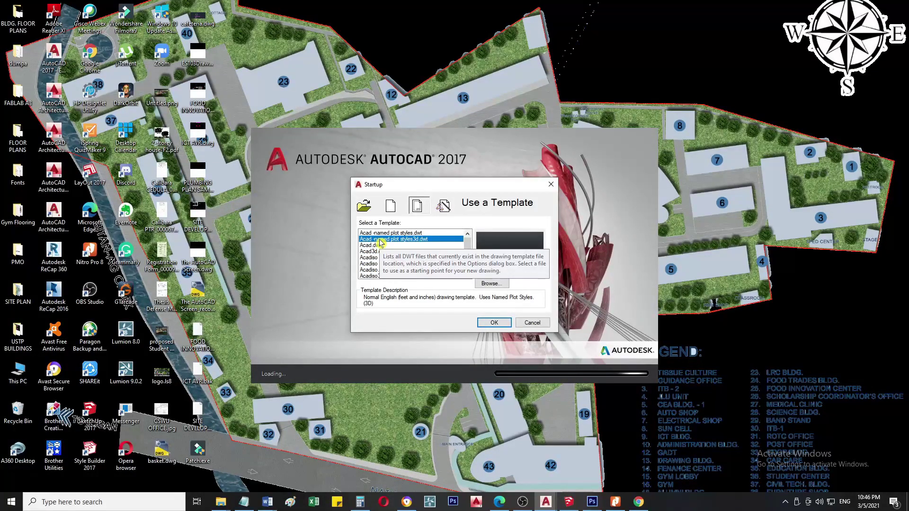
left_click(374, 259)
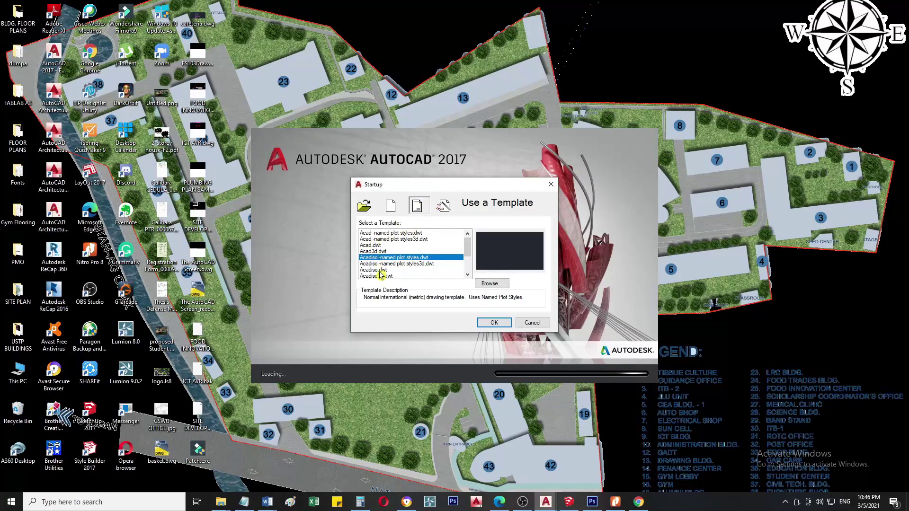
left_click(444, 206)
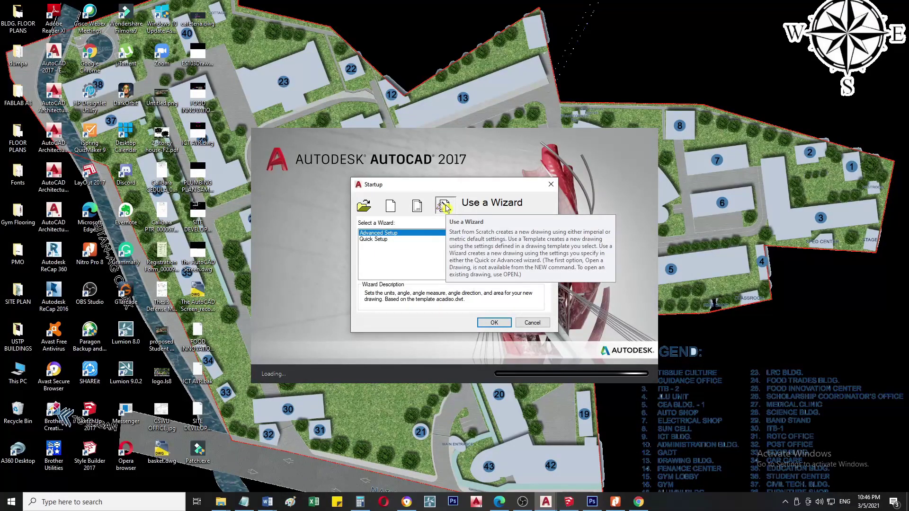
left_click(420, 206)
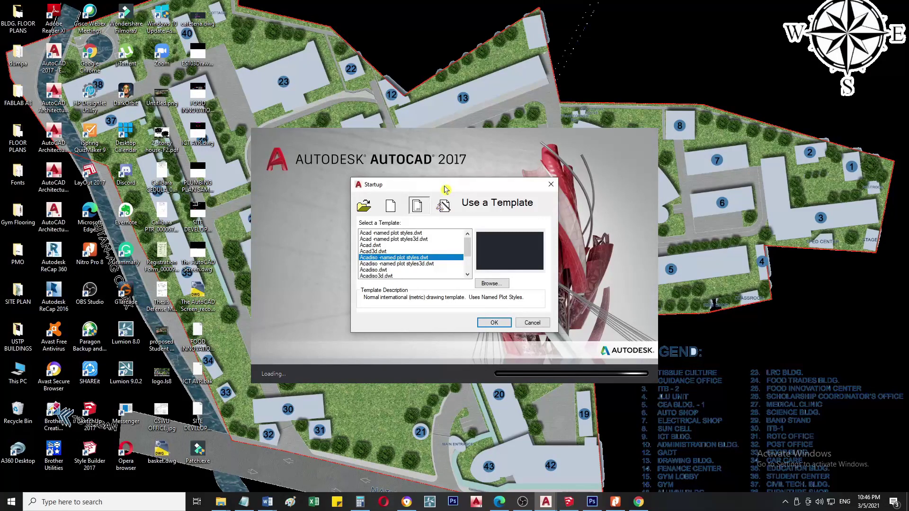
Step: Create a new drawing from scratch with the metric default settings
left_click(390, 208)
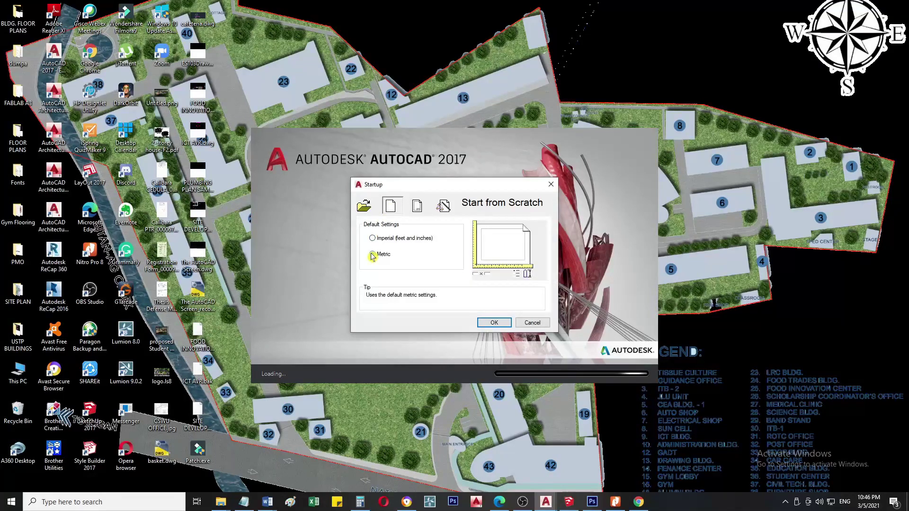
left_click(490, 323)
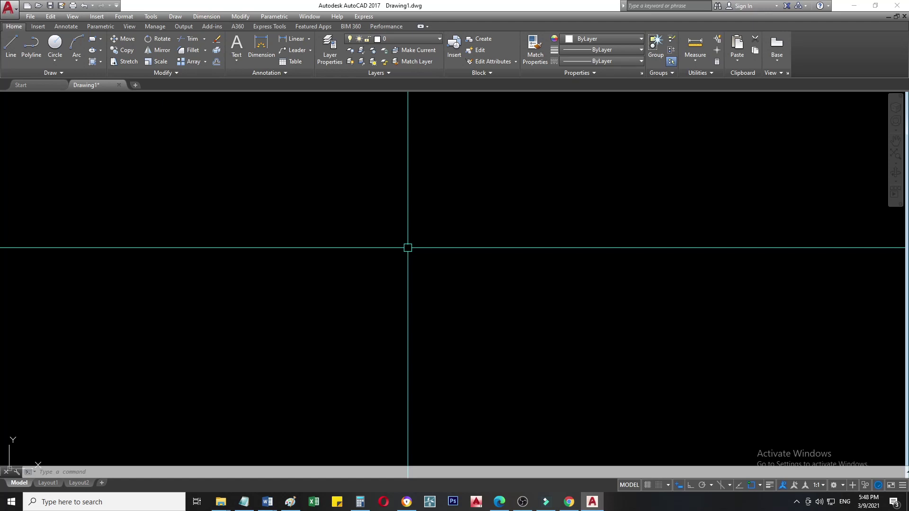
type("l")
key("Return")
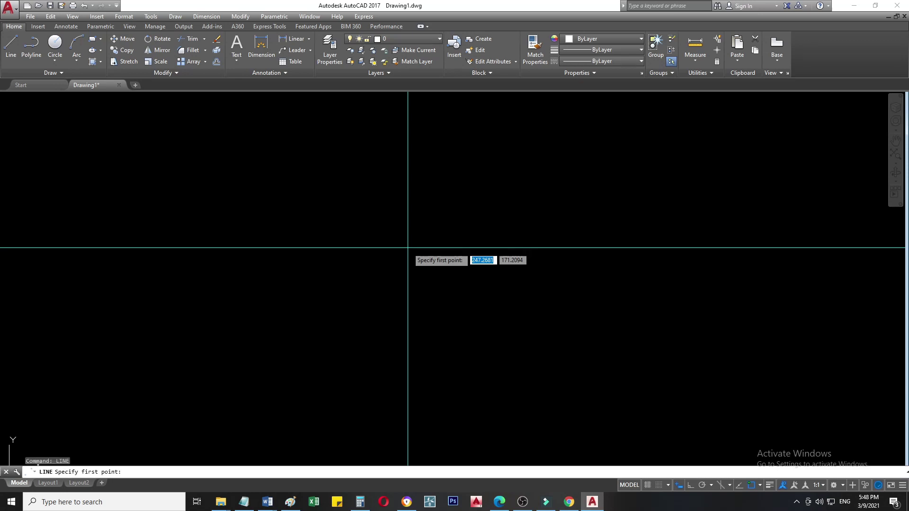
left_click(408, 247)
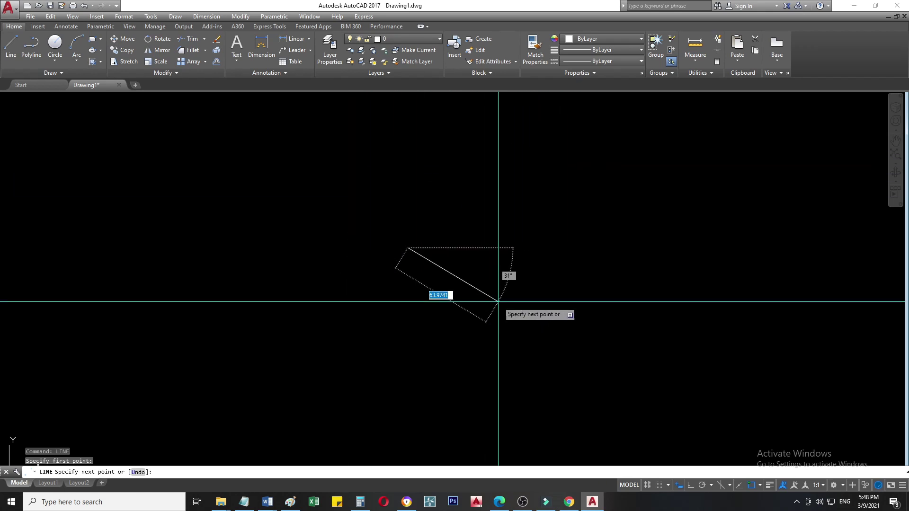
key("Escape")
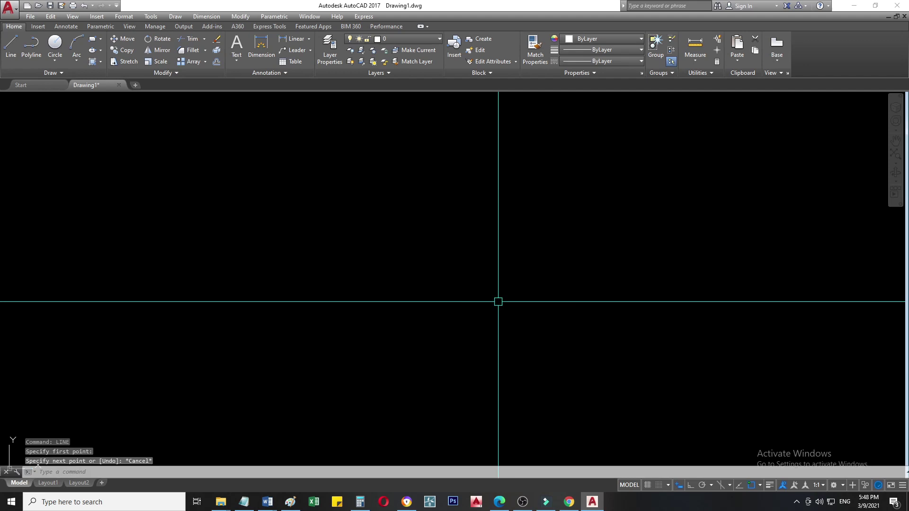
Step: Examine the display options, the 2D model space crosshair color and the drafting options, and close them without changes
type("OPTIONS")
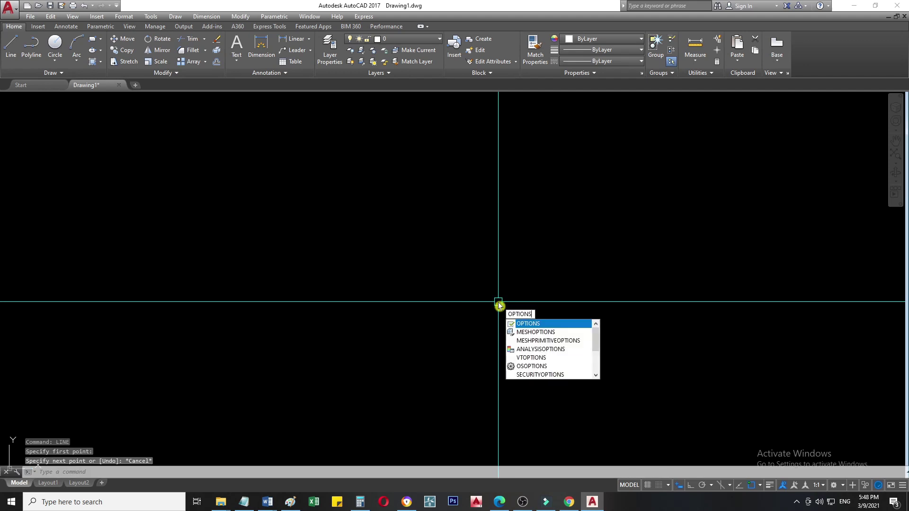
key("Return")
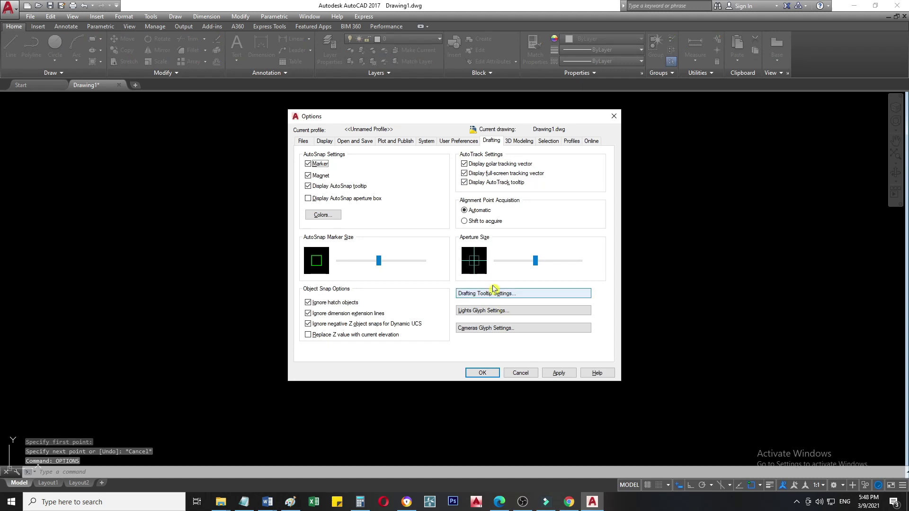
left_click(322, 142)
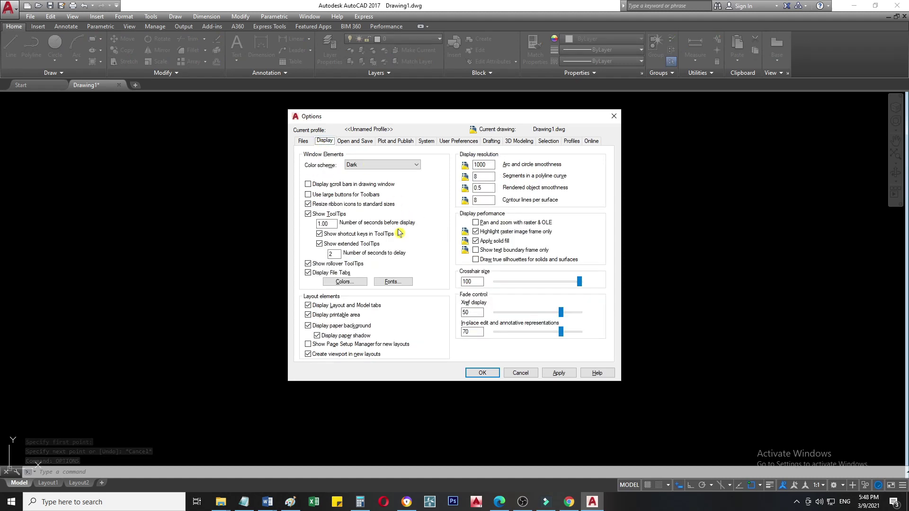
left_click(355, 282)
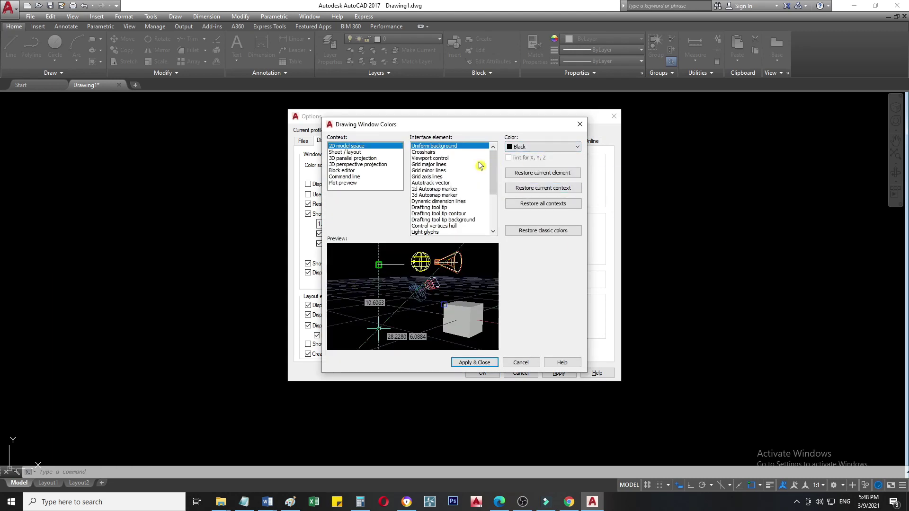
left_click(441, 152)
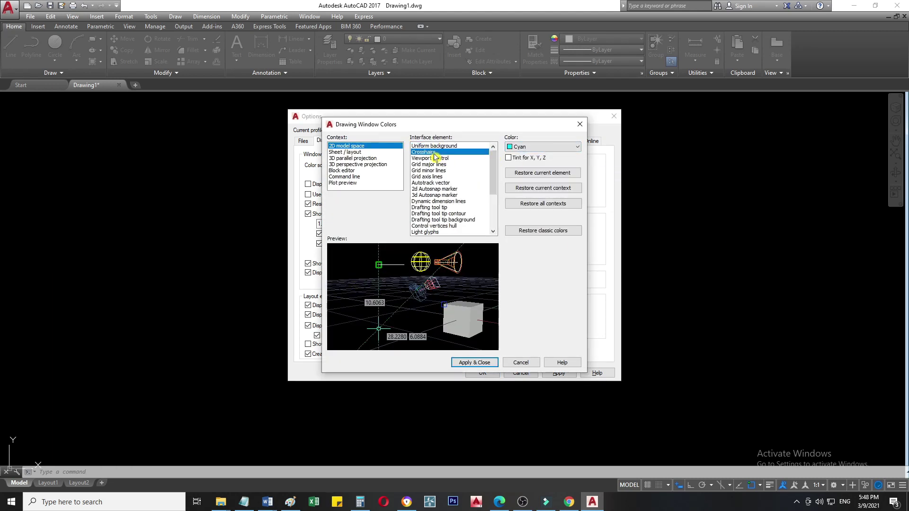
left_click(579, 124)
left_click(499, 144)
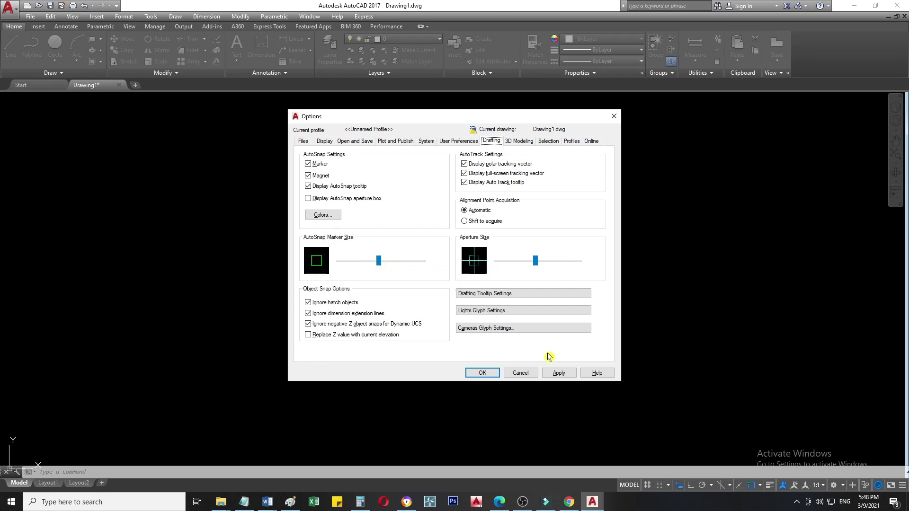
left_click(615, 117)
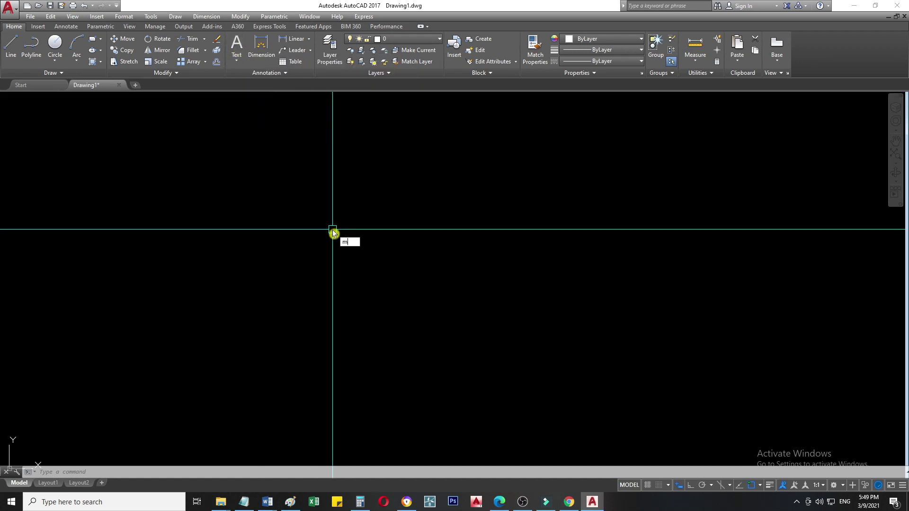
Step: Add a multiline text reading "sdvfdvdfvdfv" near the middle of the drawing area
type("text")
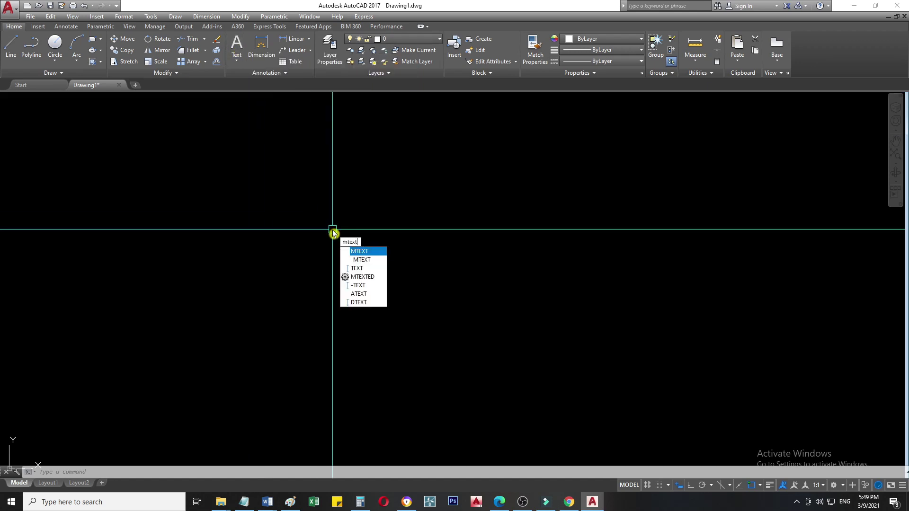
key("Return")
left_click(332, 229)
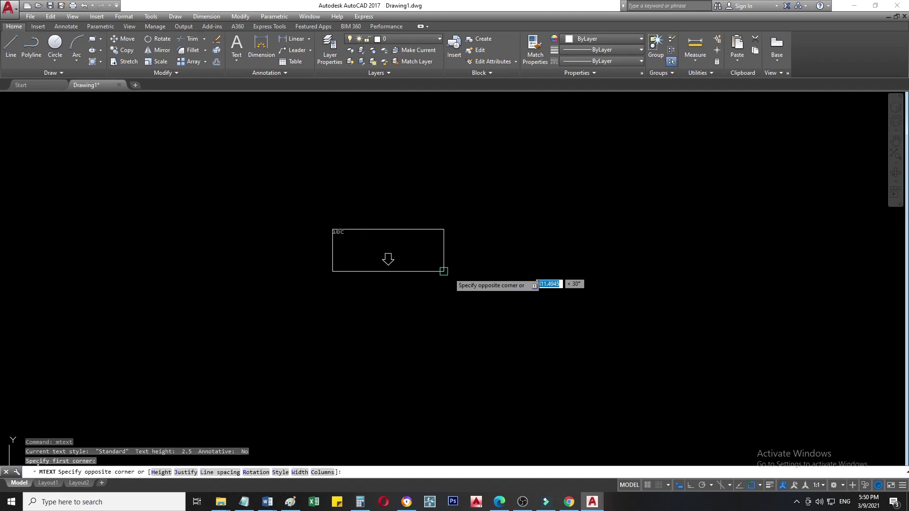
left_click(533, 307)
type("sdvfdvdfvdfv")
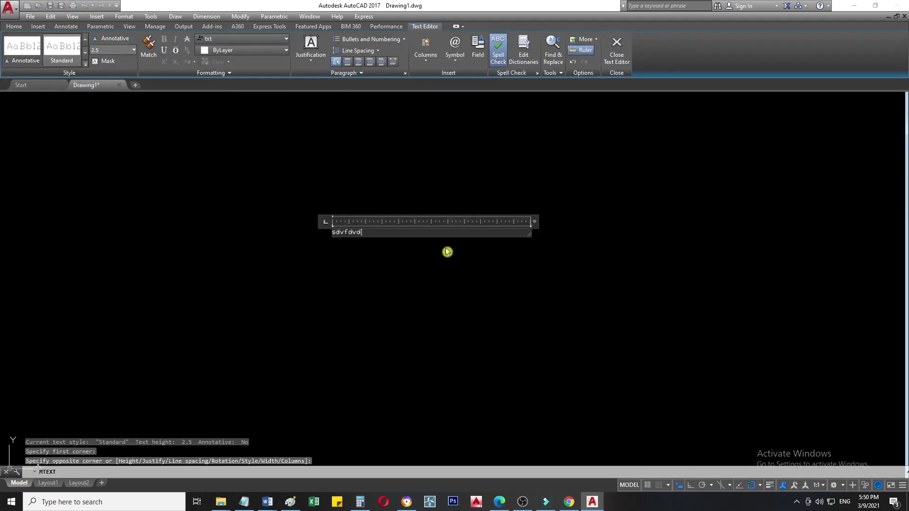
left_click(469, 262)
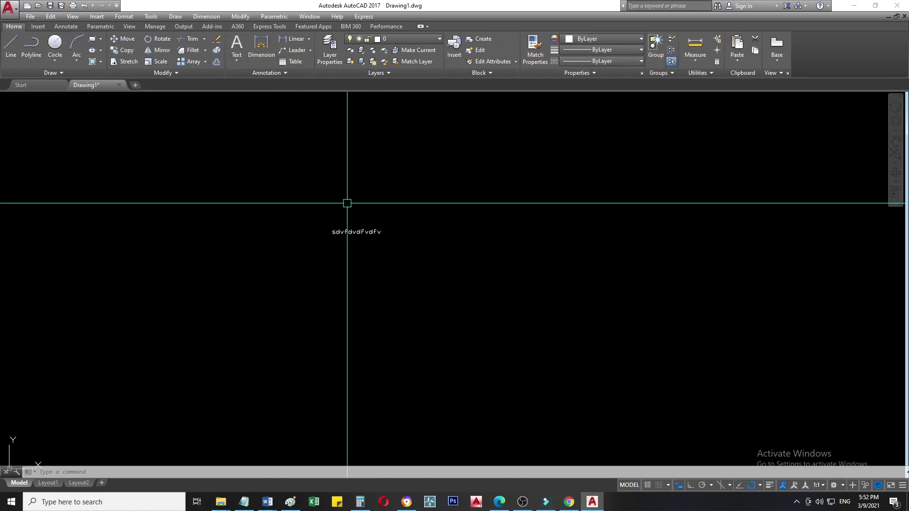
left_click(480, 246)
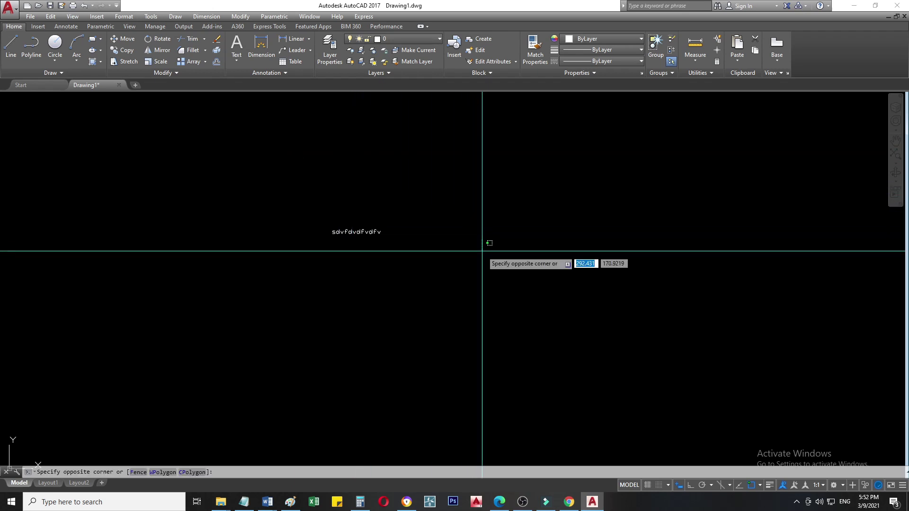
type("mtext")
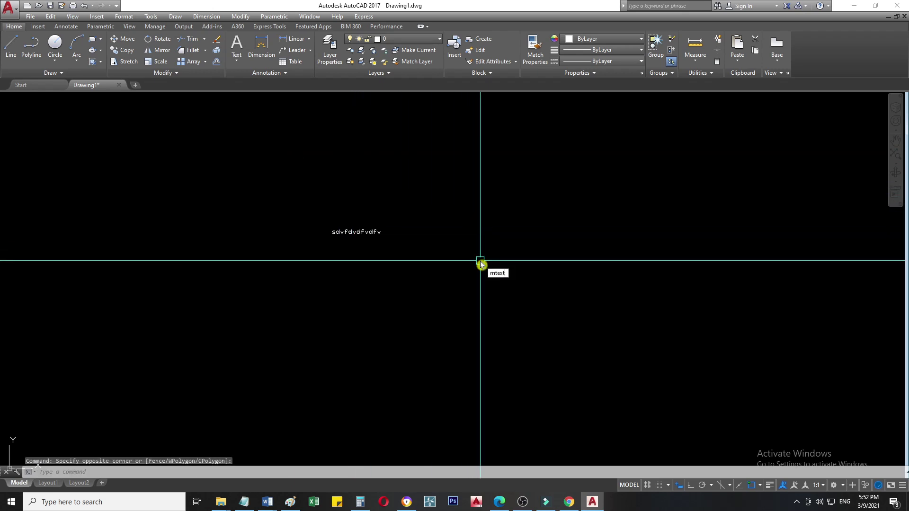
key("Return")
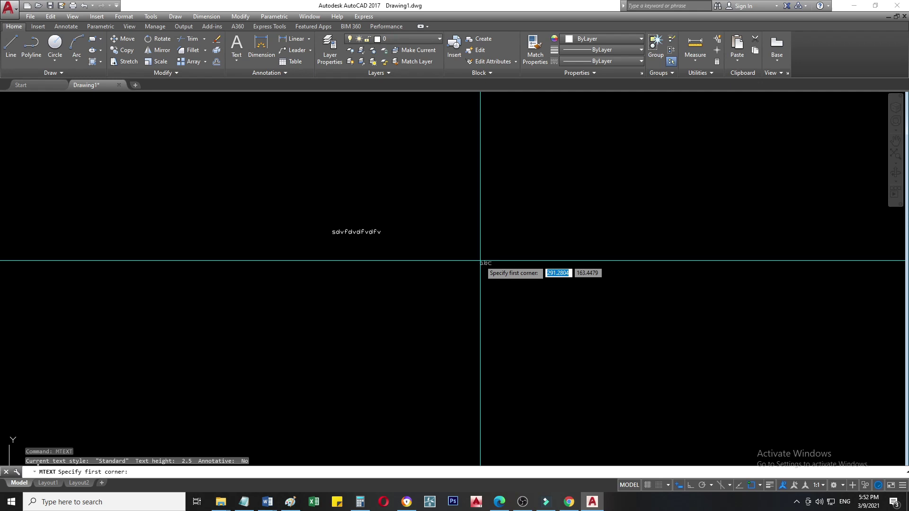
key("Escape")
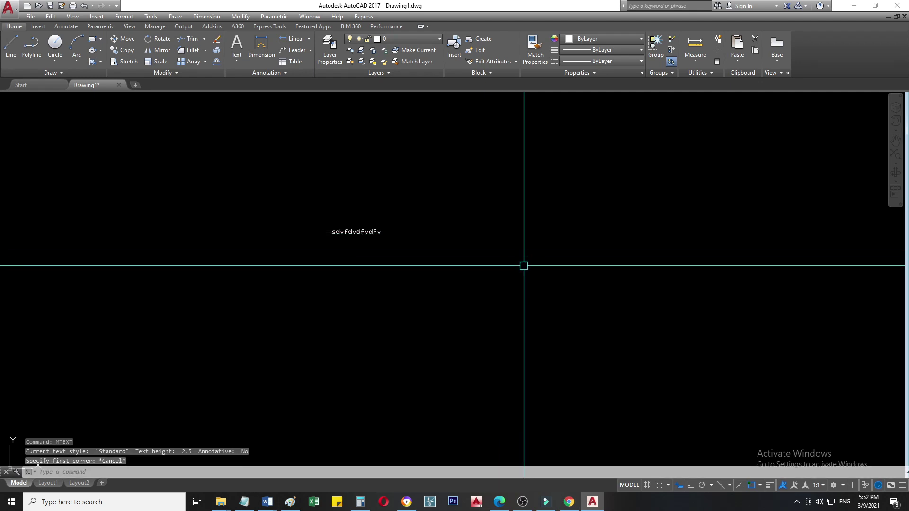
type("DIMENSION")
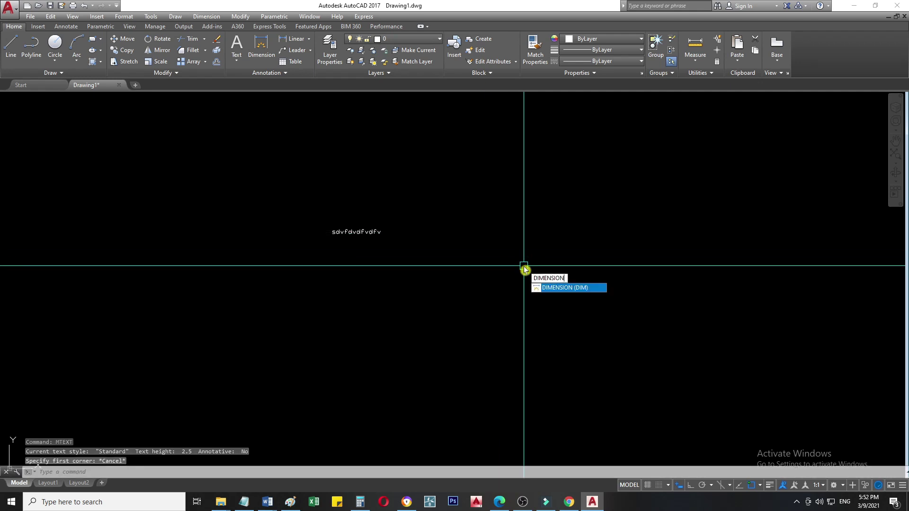
key("Return")
left_click(573, 250)
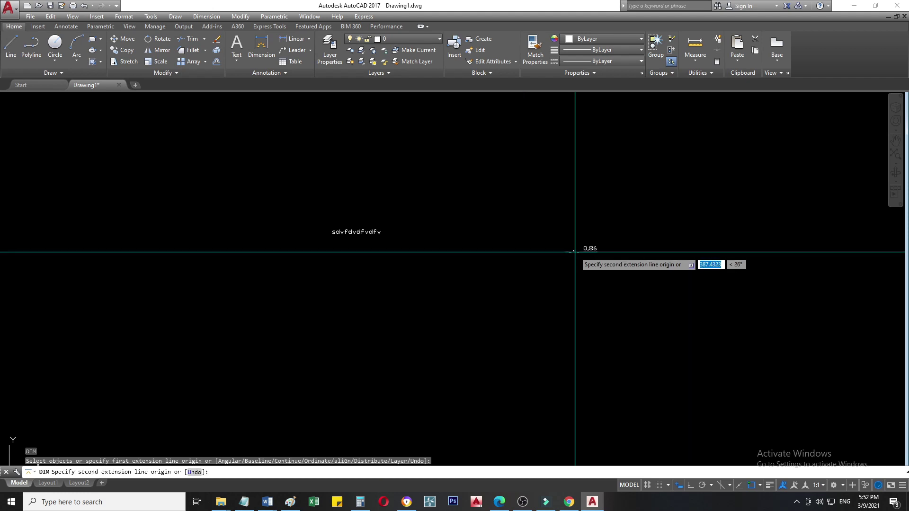
left_click(677, 255)
key("Escape")
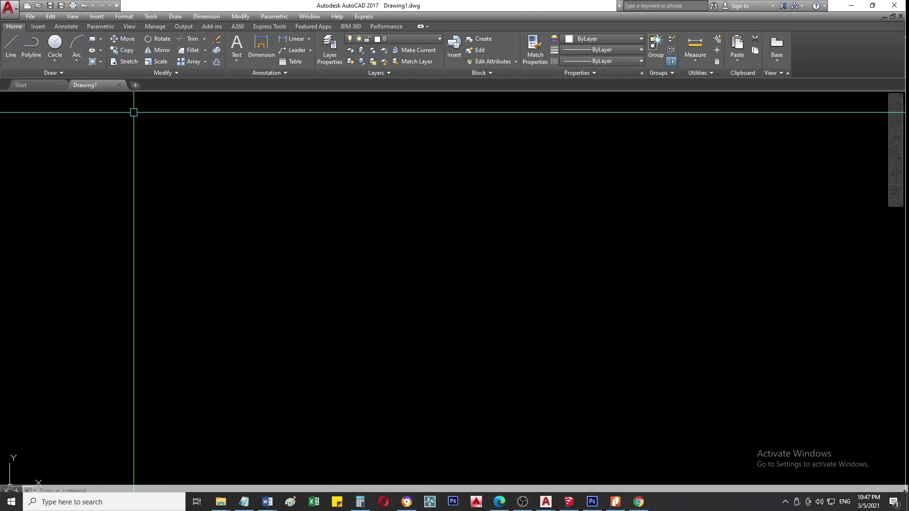
Step: Examine the application's file commands, including the new drawing, import, export, publish, print, drawing utilities and close choices
left_click(10, 9)
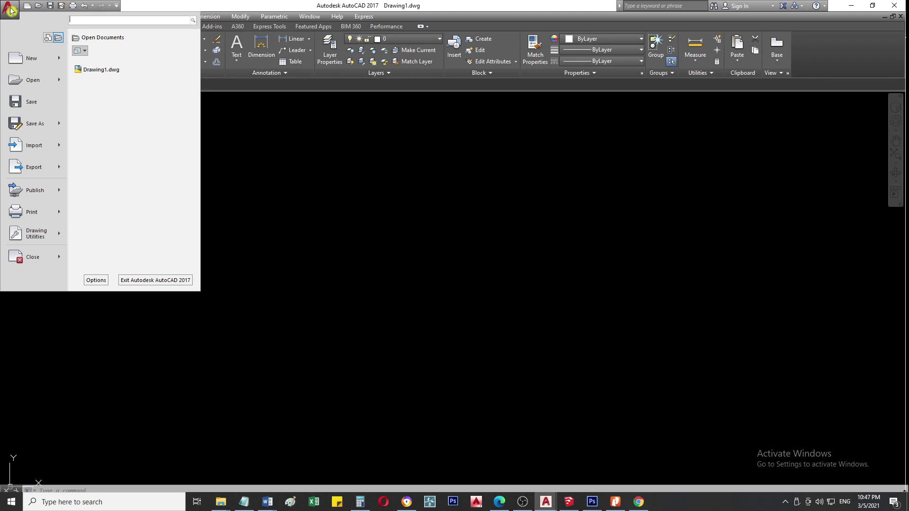
mouse_move(16, 57)
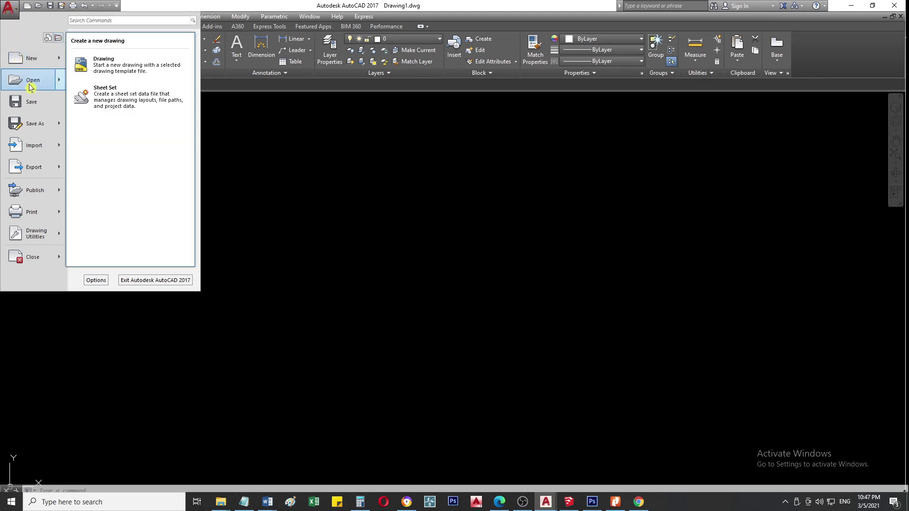
mouse_move(30, 86)
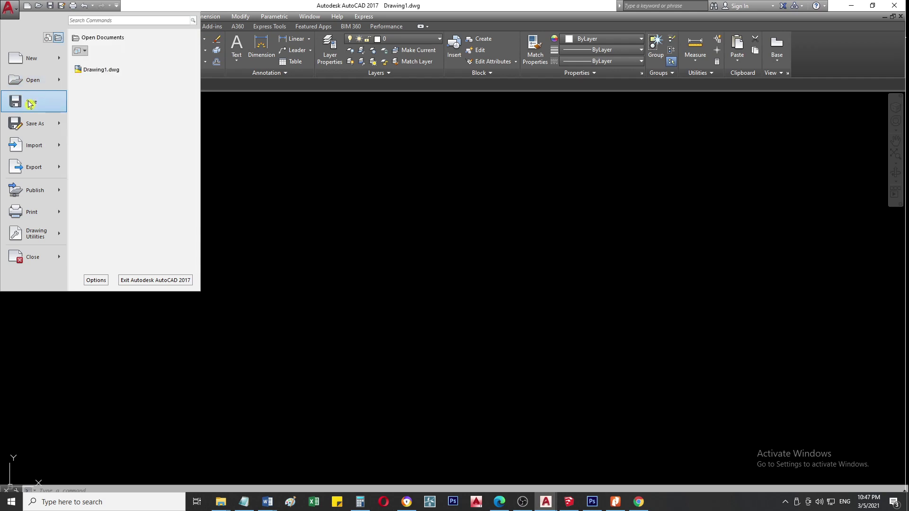
mouse_move(27, 127)
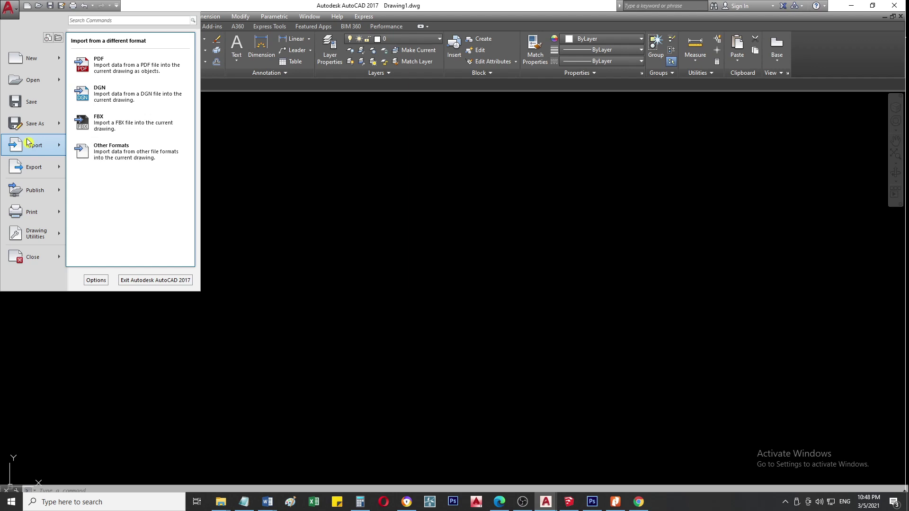
mouse_move(30, 168)
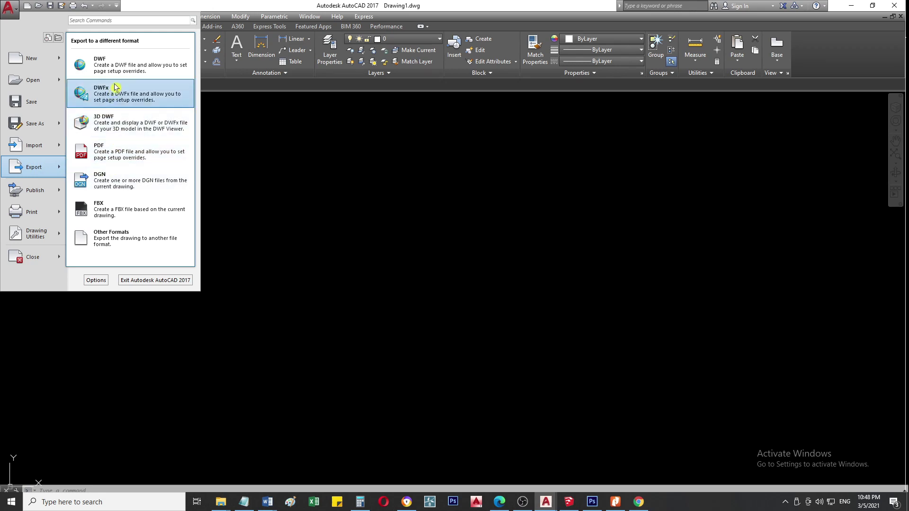
mouse_move(28, 194)
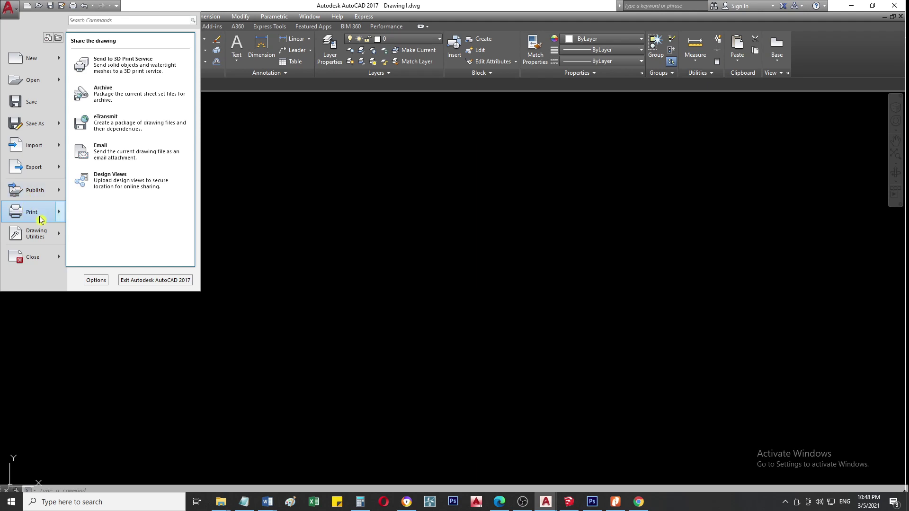
mouse_move(40, 215)
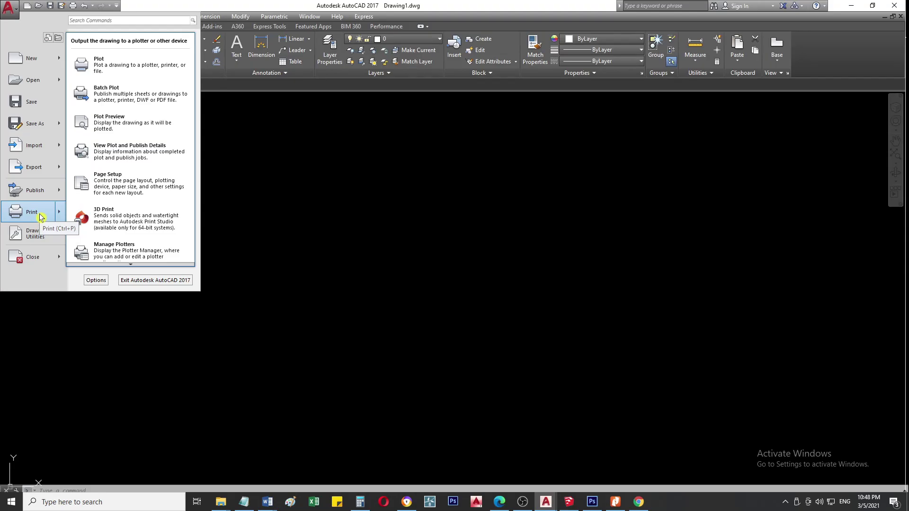
mouse_move(38, 236)
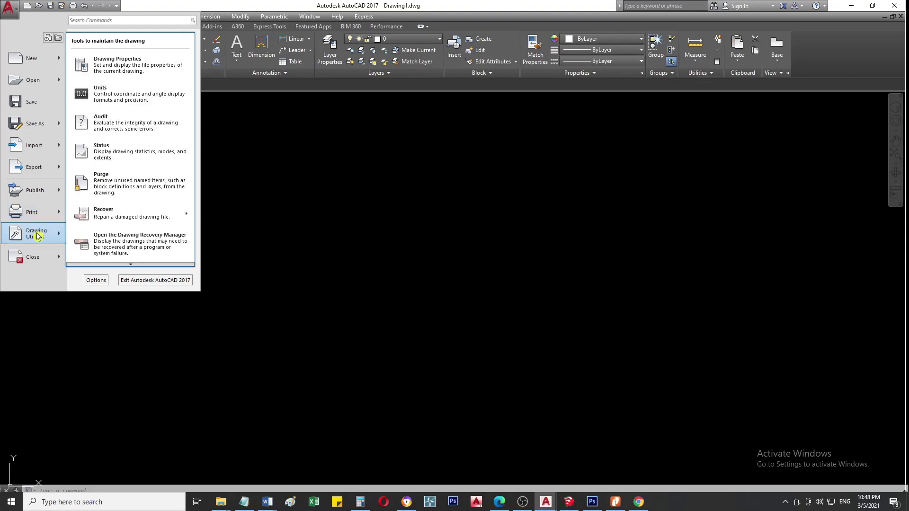
mouse_move(33, 263)
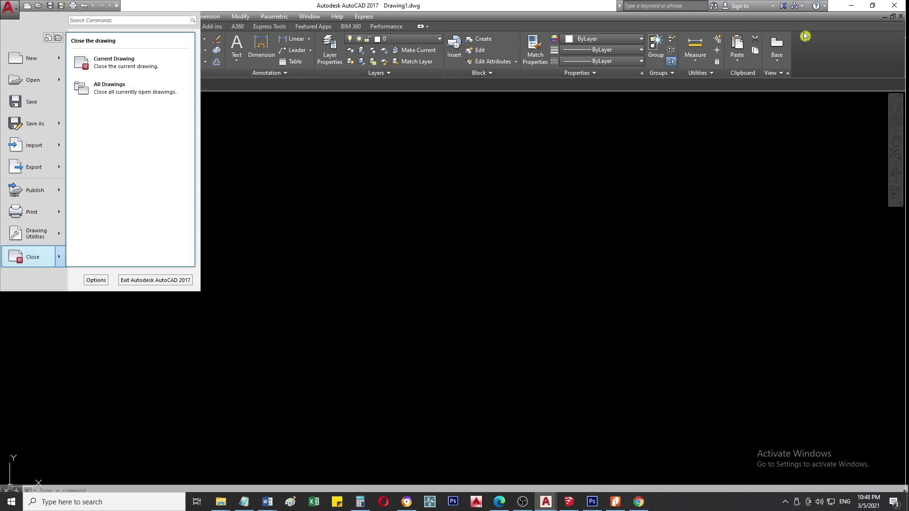
left_click(377, 223)
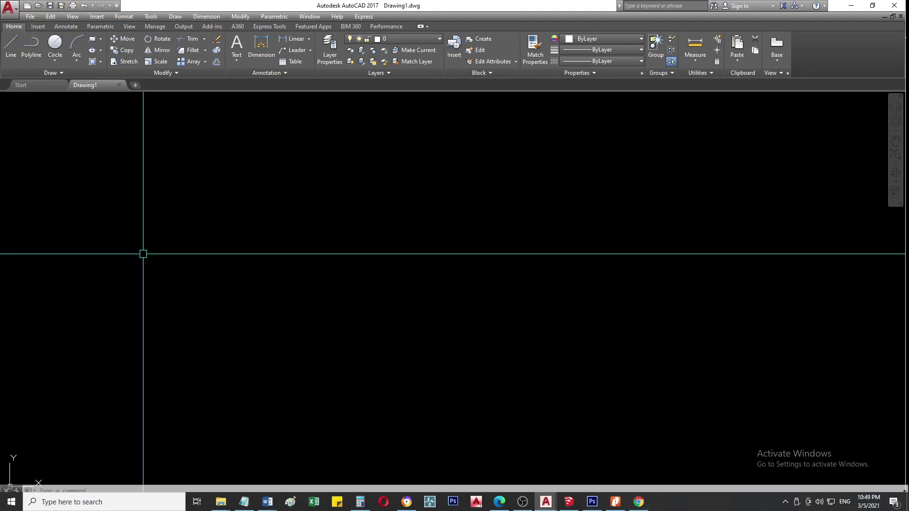
left_click(9, 7)
left_click(405, 225)
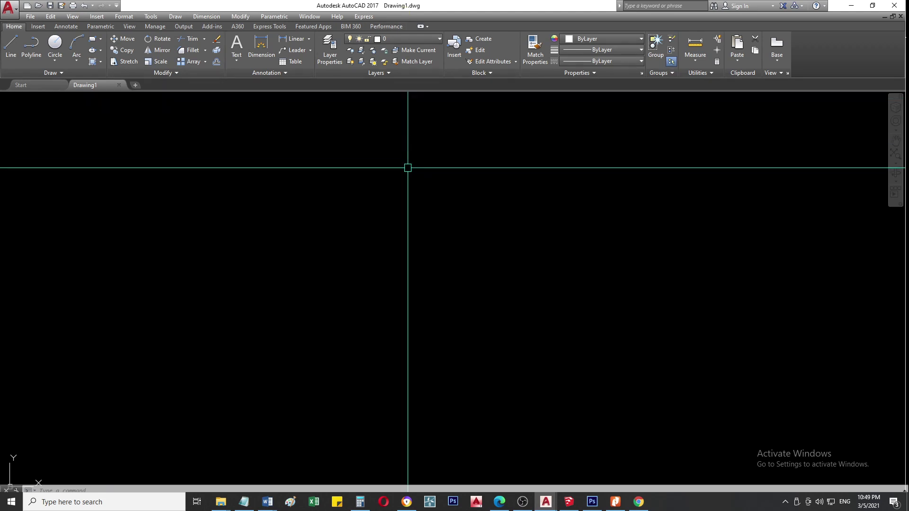
Step: Save the drawing to the Desktop under the file name LaunchingAutocad
left_click(50, 5)
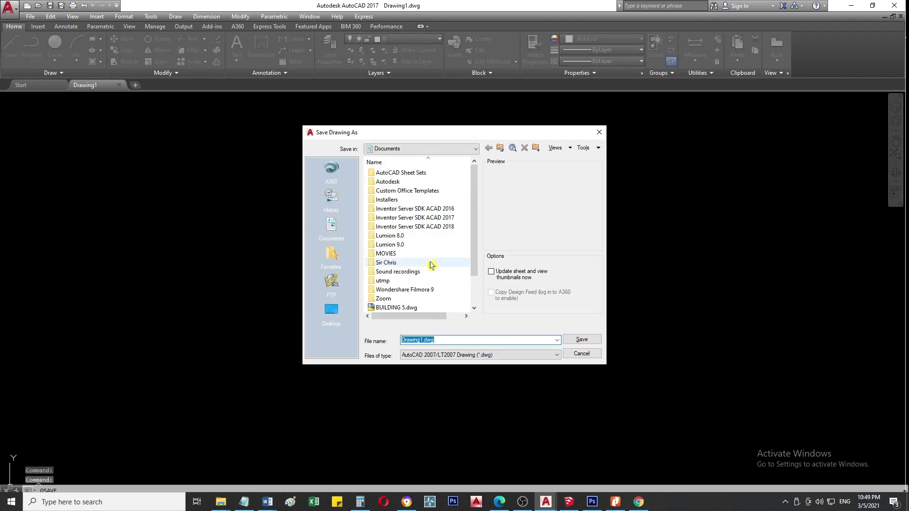
left_click(463, 149)
left_click(404, 159)
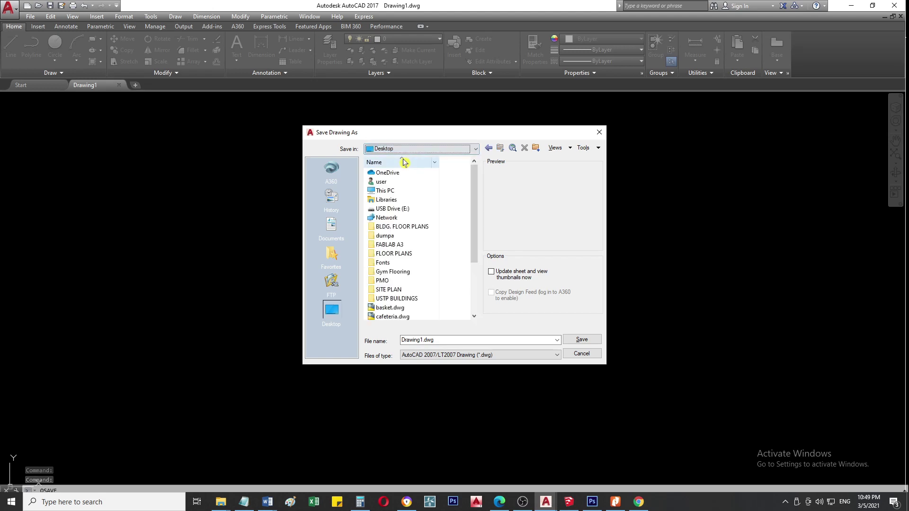
left_click(443, 338)
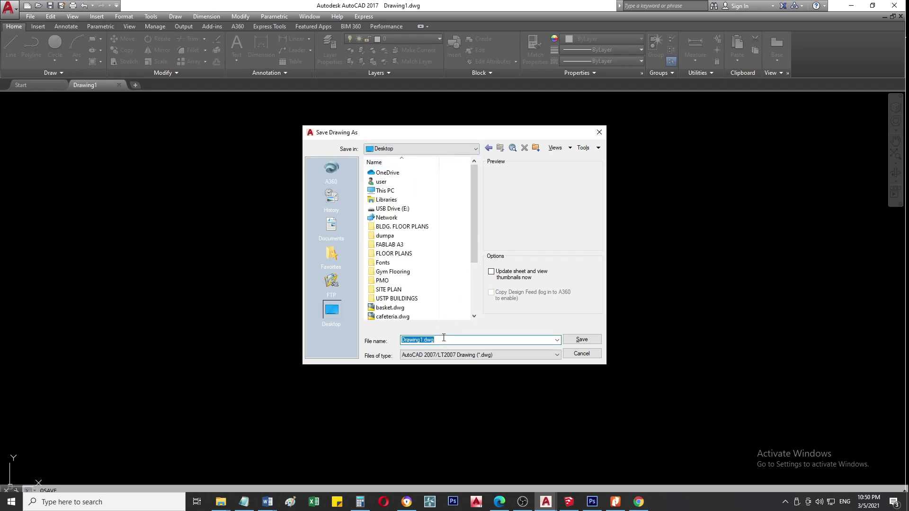
type("Basic")
key("BackSpace")
key("BackSpace")
key("BackSpace")
key("BackSpace")
key("BackSpace")
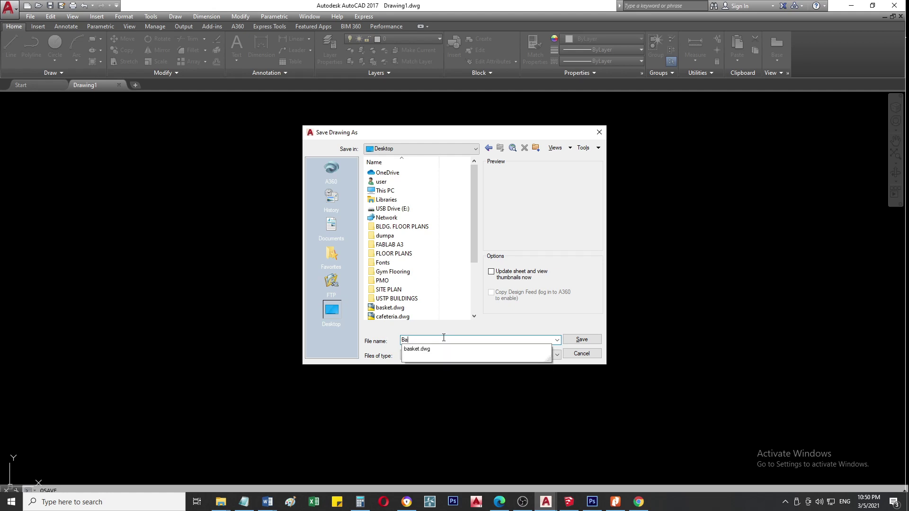
type("LaunchingAutocad")
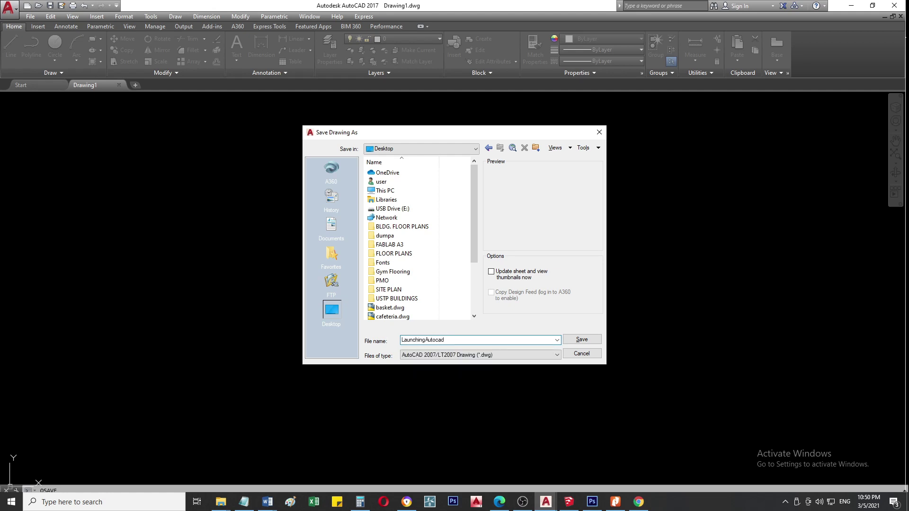
key("Return")
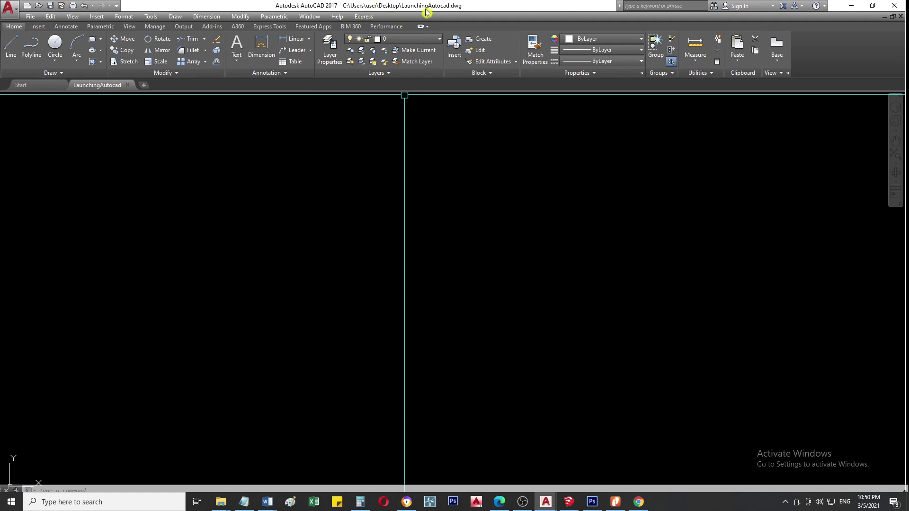
Step: Examine the circle and arc creation methods, the additional drawing, block and property tools, and the object color choices
left_click(662, 5)
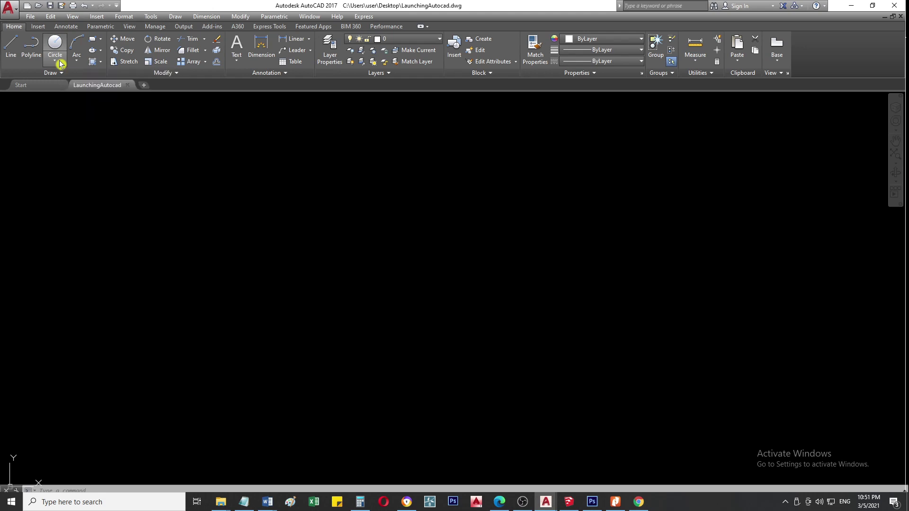
left_click(54, 62)
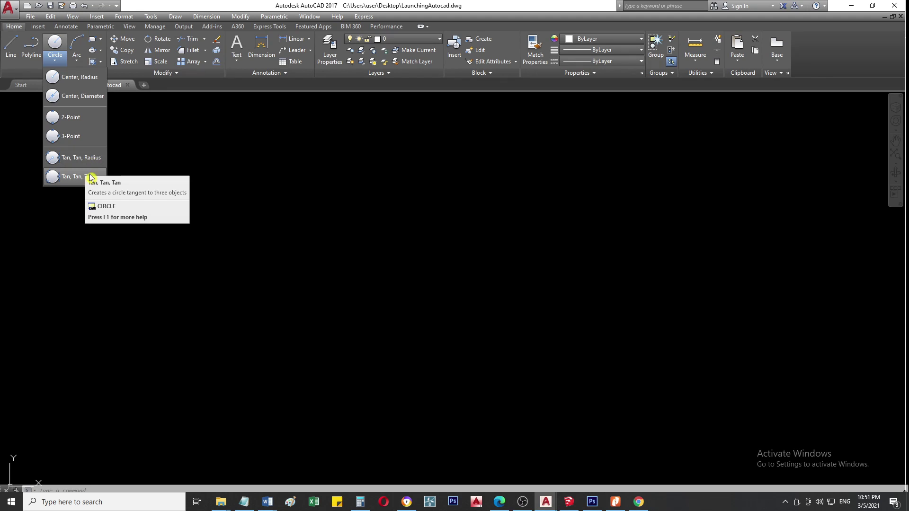
left_click(79, 61)
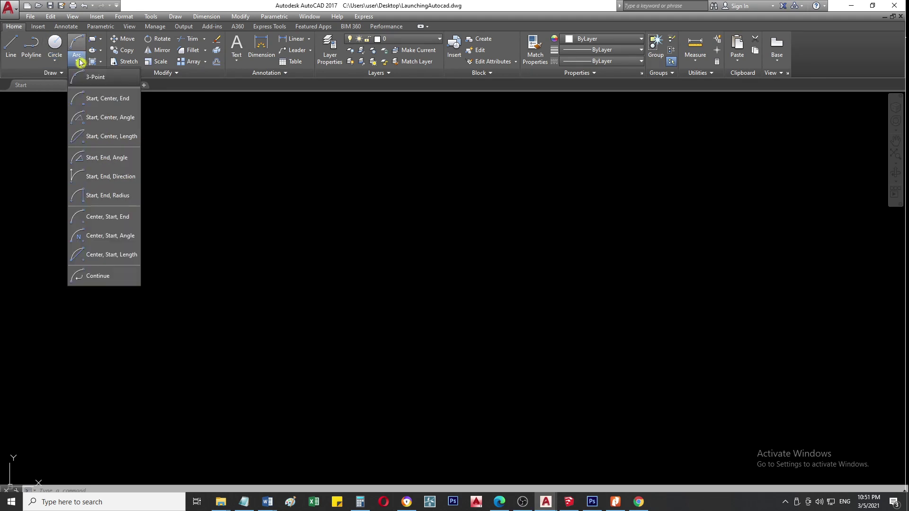
left_click(56, 75)
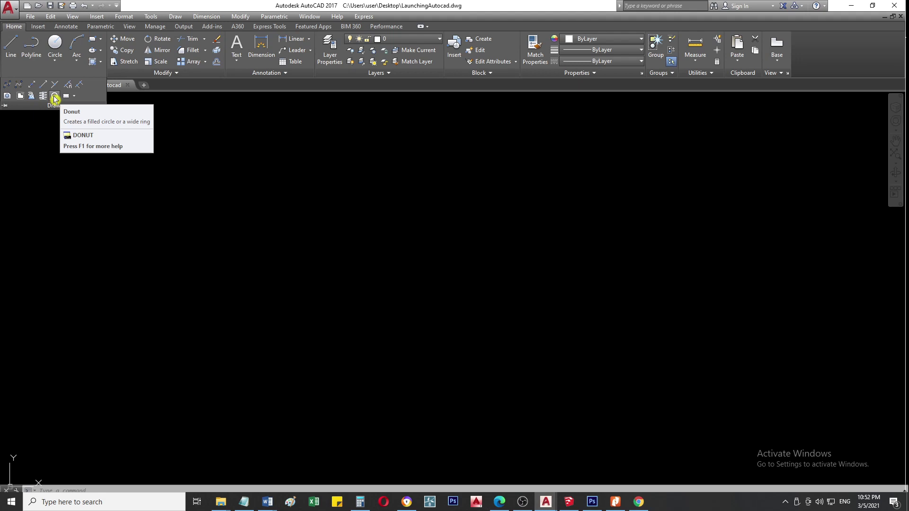
left_click(254, 154)
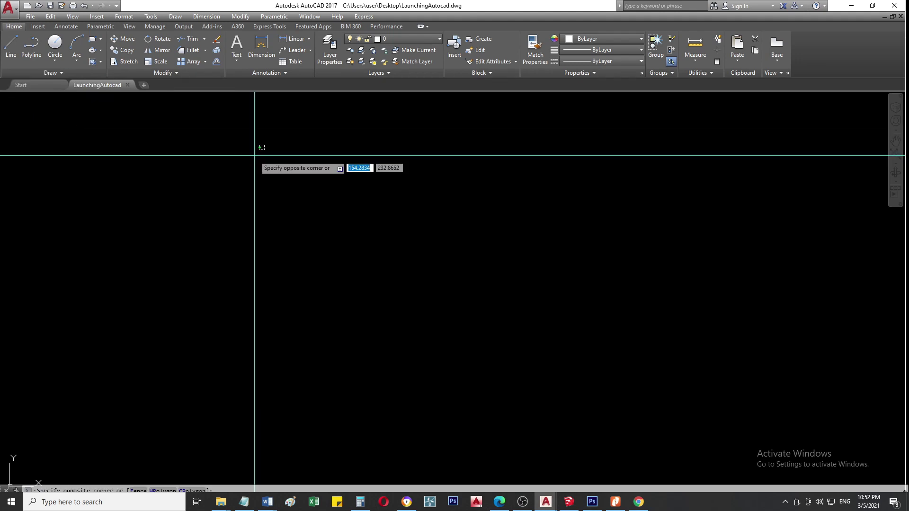
left_click(254, 156)
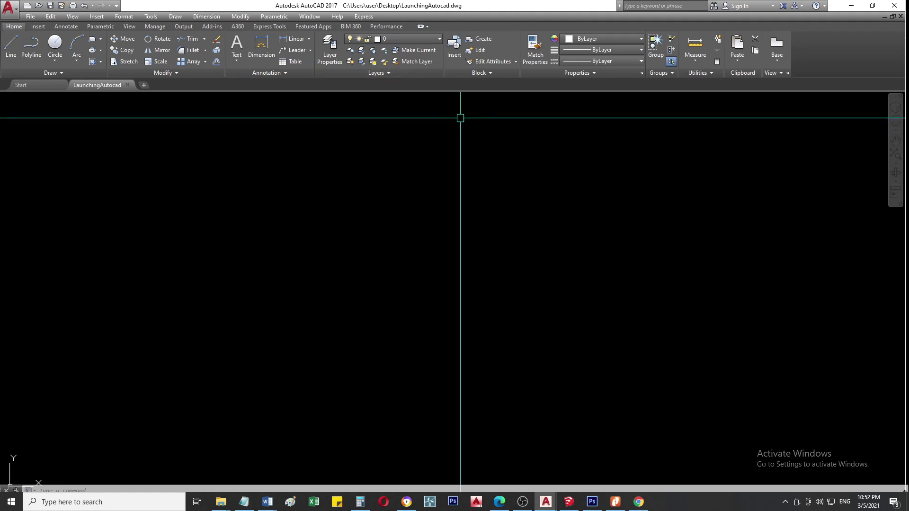
left_click(503, 73)
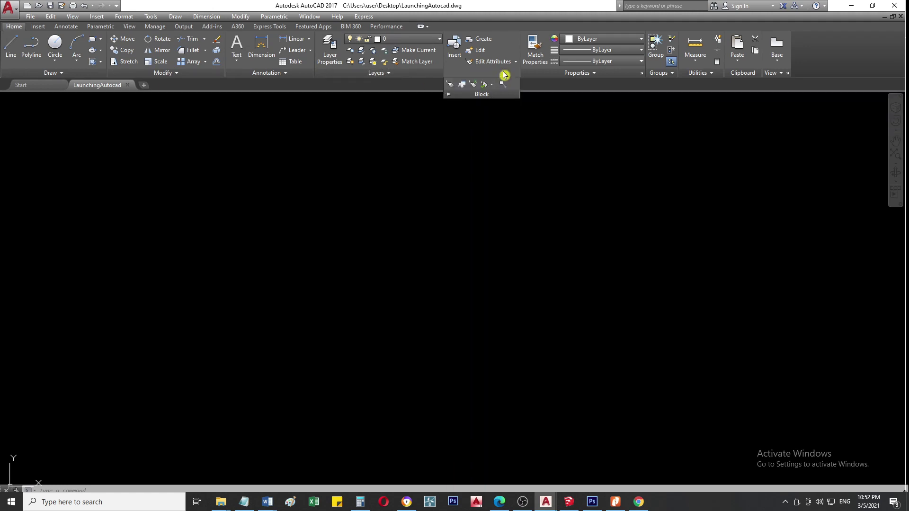
left_click(622, 75)
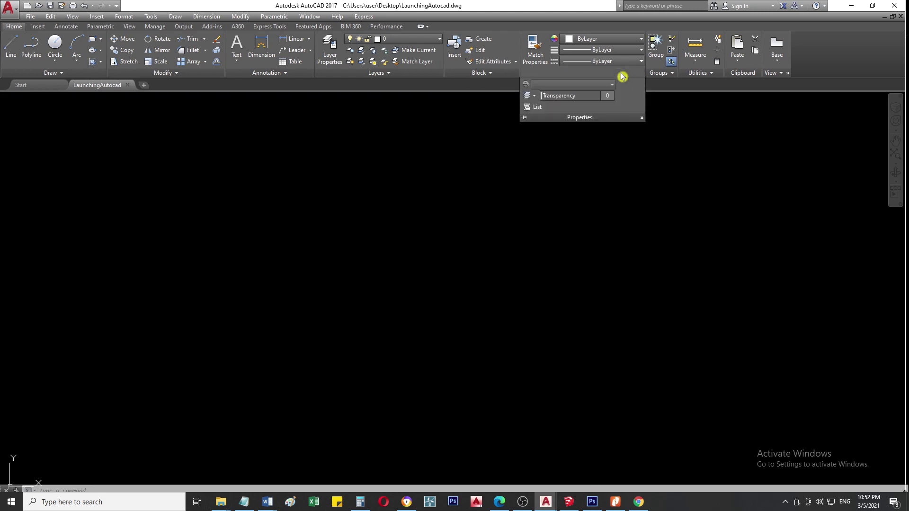
left_click(820, 177)
left_click(660, 98)
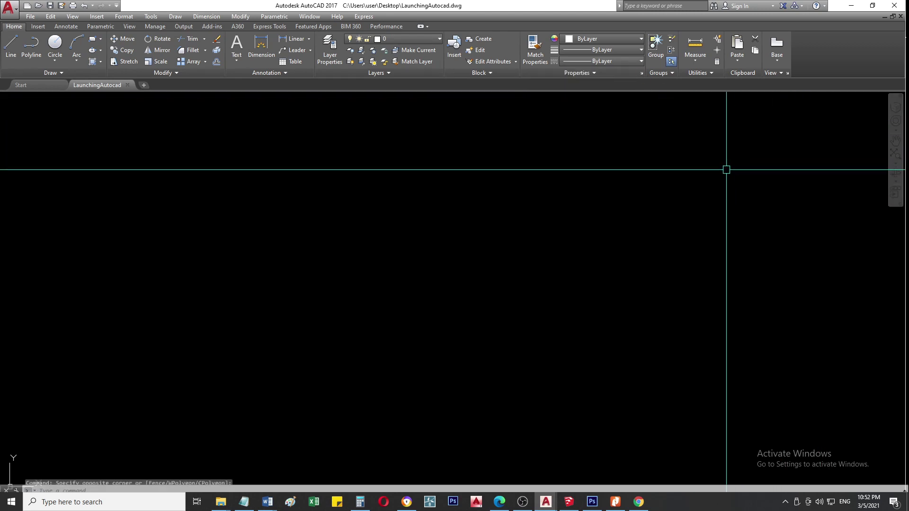
left_click(638, 41)
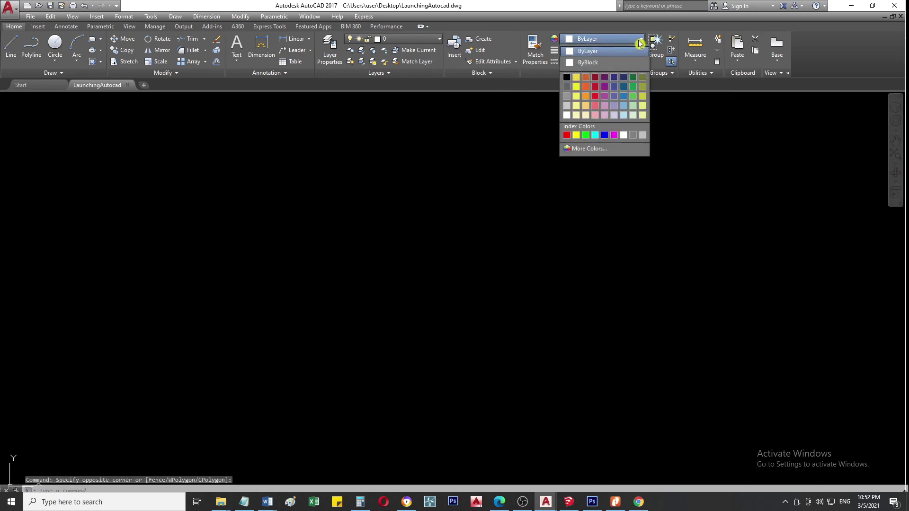
left_click(717, 171)
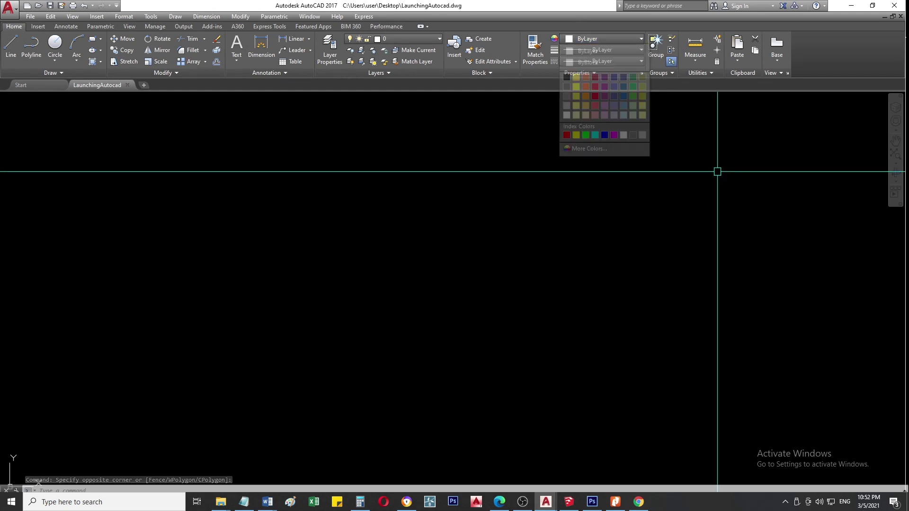
Step: Examine the object lineweight choices and the linetypes available to load from acadiso.lin
left_click(634, 49)
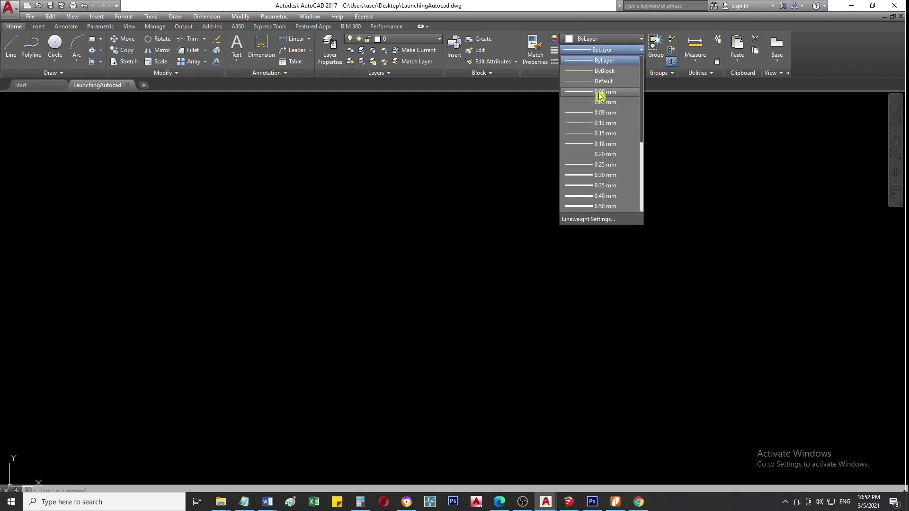
scroll(611, 129, "down", 3)
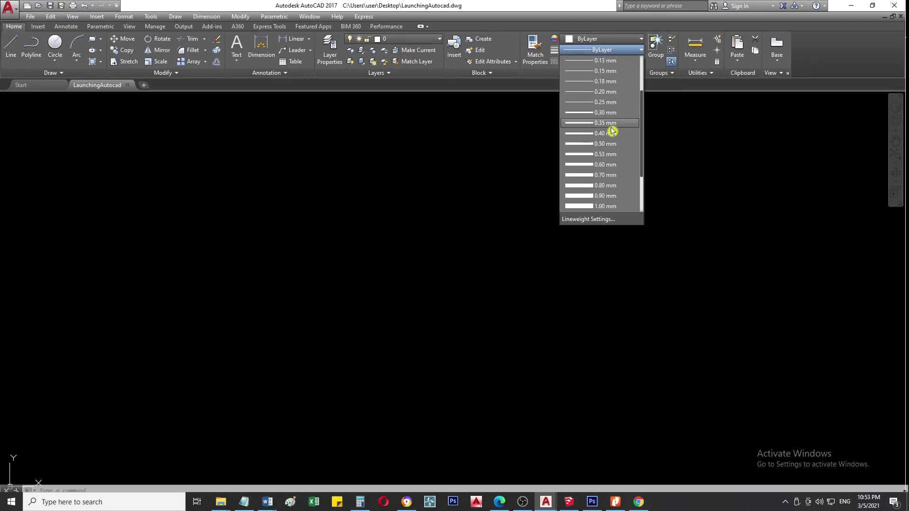
left_click(624, 61)
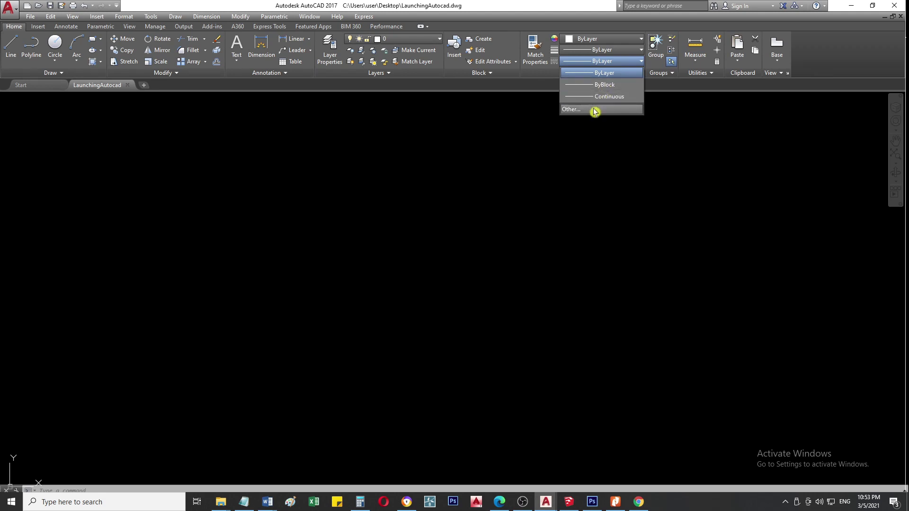
left_click(613, 109)
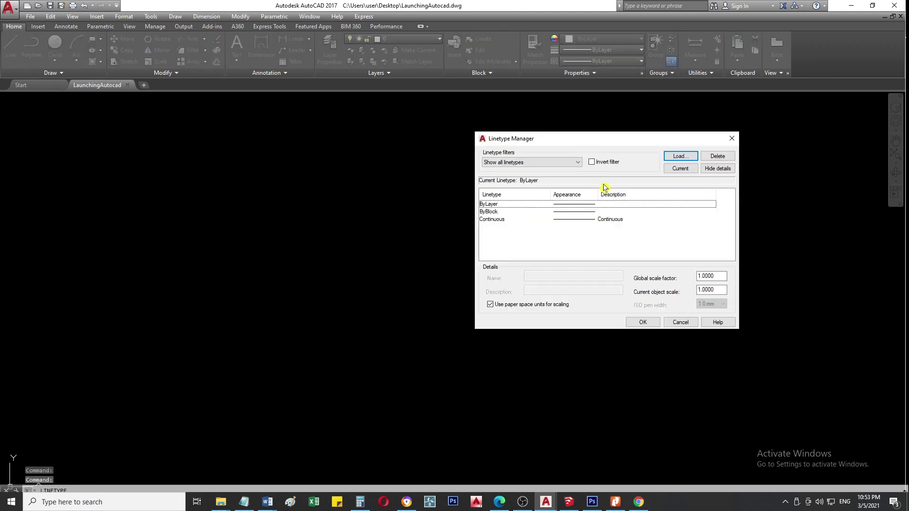
left_click(682, 158)
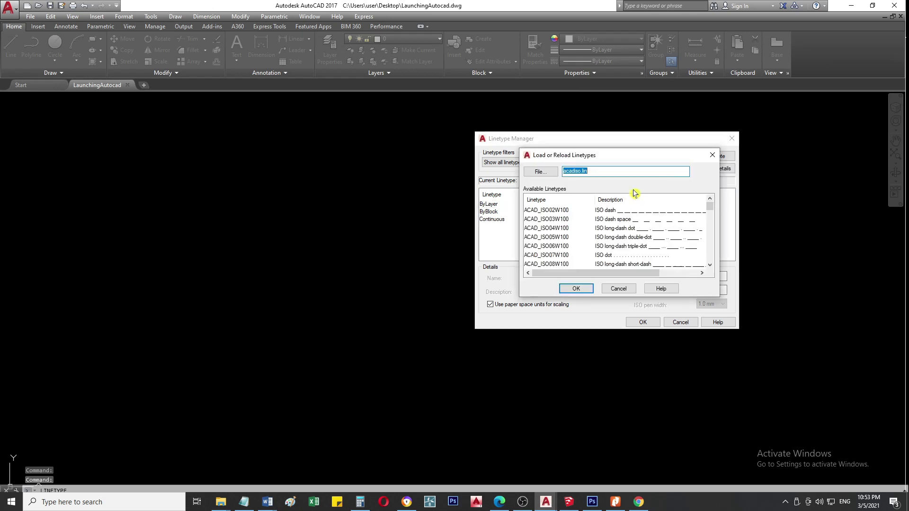
scroll(609, 237, "down", 2)
scroll(609, 237, "down", 4)
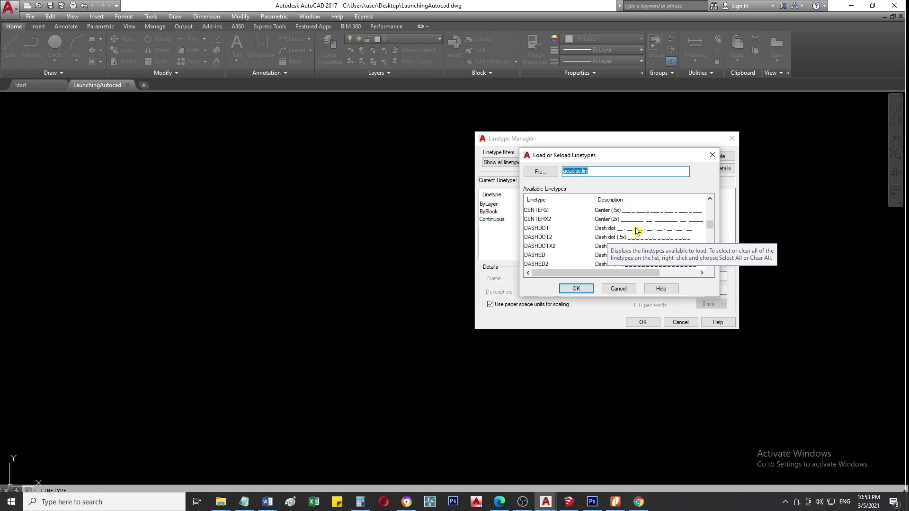
left_click(606, 221)
scroll(624, 242, "down", 1)
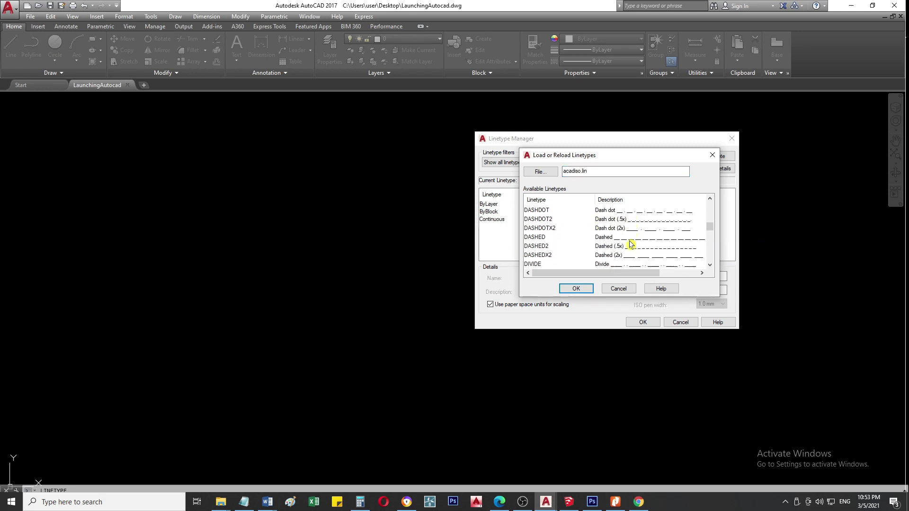
scroll(612, 246, "down", 4)
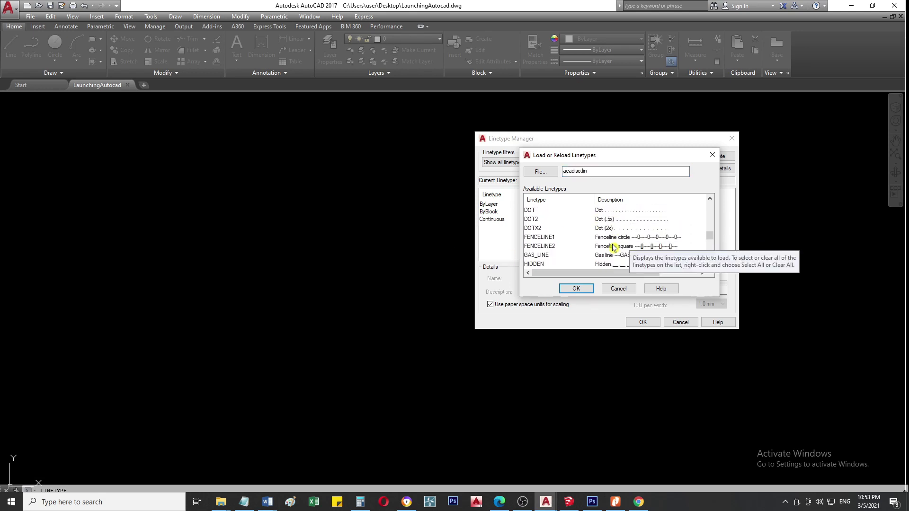
left_click(612, 242)
scroll(614, 240, "down", 5)
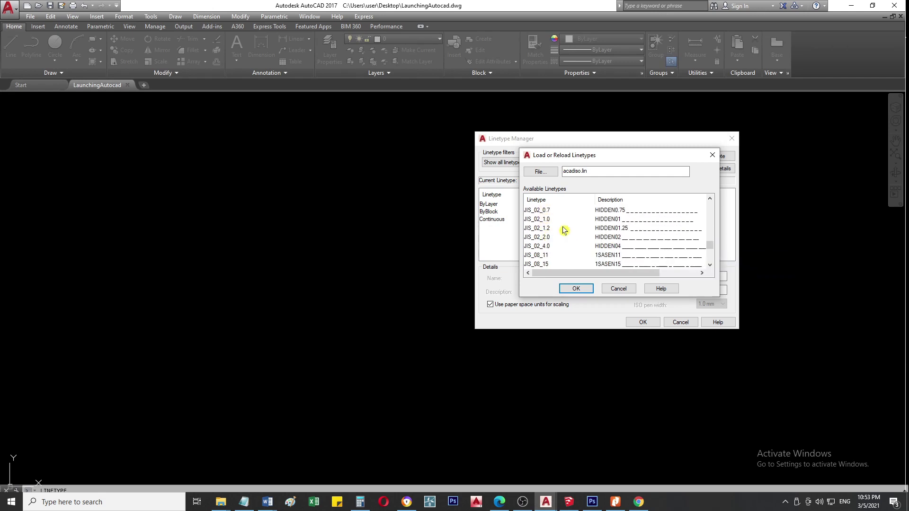
scroll(607, 243, "up", 7)
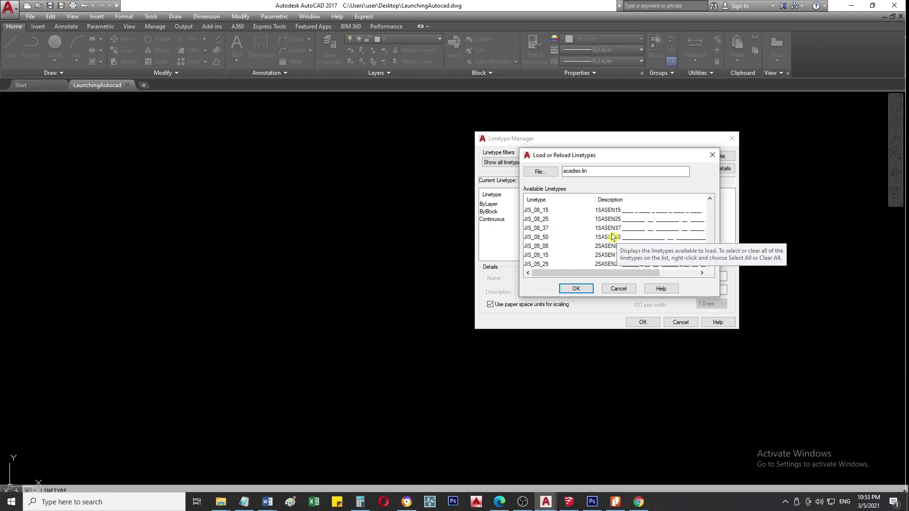
scroll(627, 235, "up", 8)
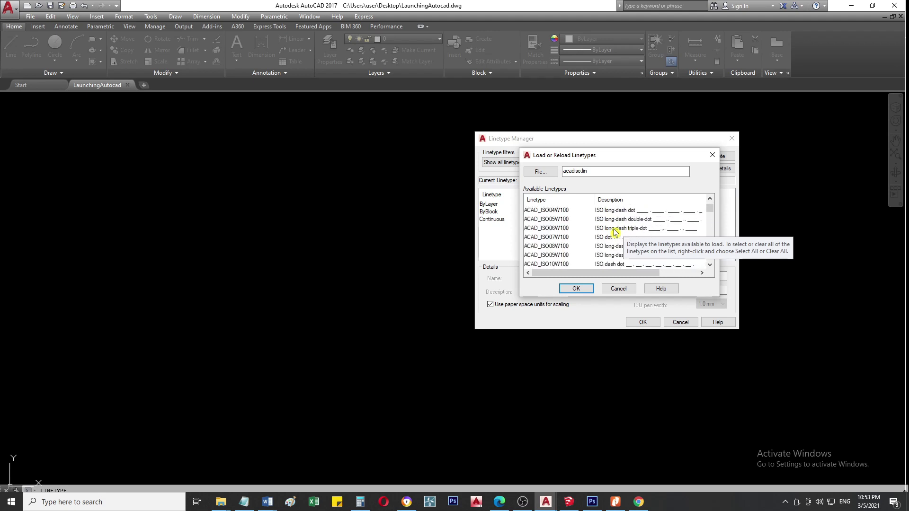
scroll(614, 232, "up", 1)
Step: Load the CENTER linetype into the drawing and check the object linetype choices
scroll(616, 236, "down", 5)
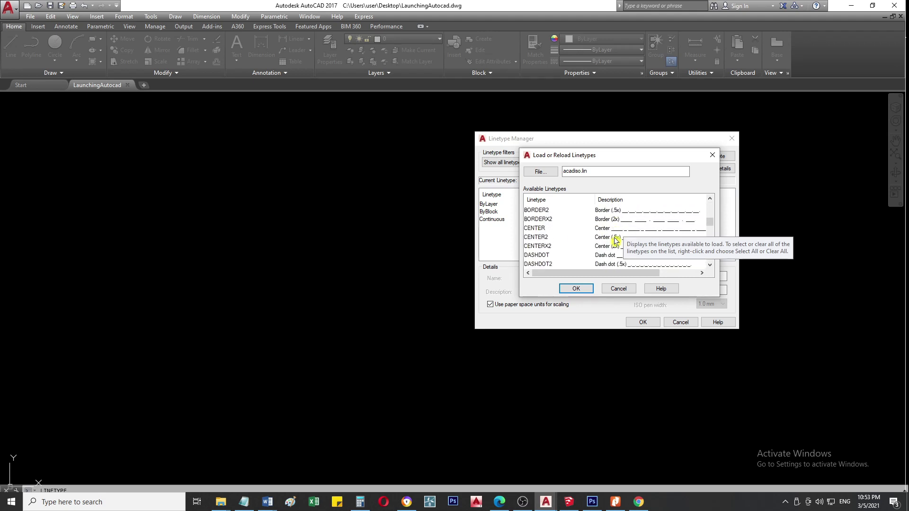
left_click(600, 228)
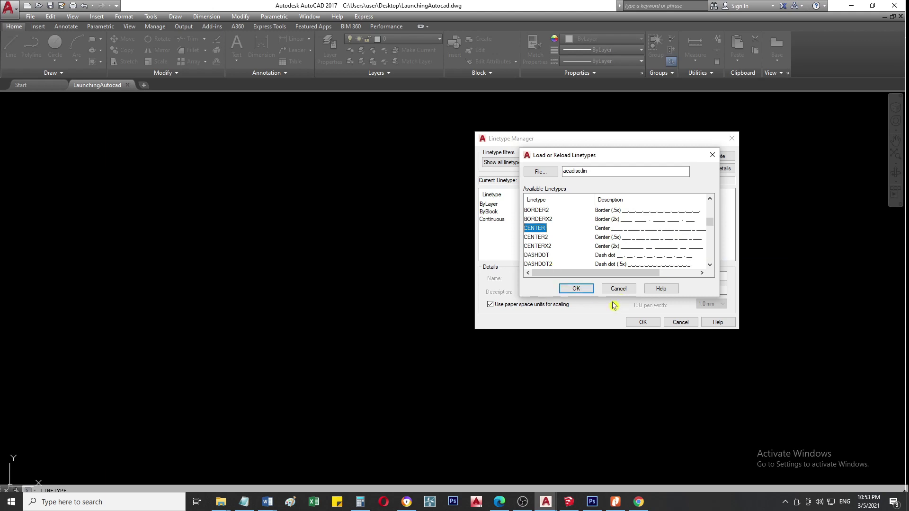
left_click(576, 289)
left_click(604, 221)
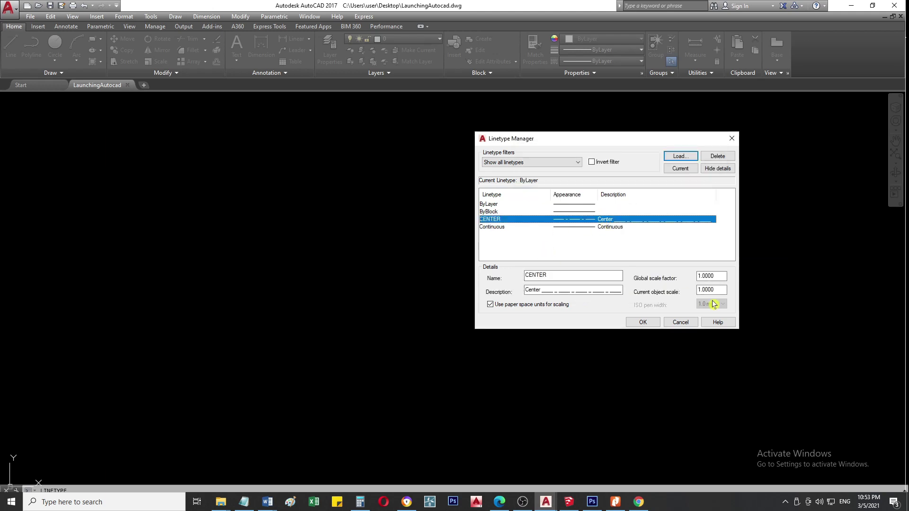
left_click(646, 321)
left_click(597, 62)
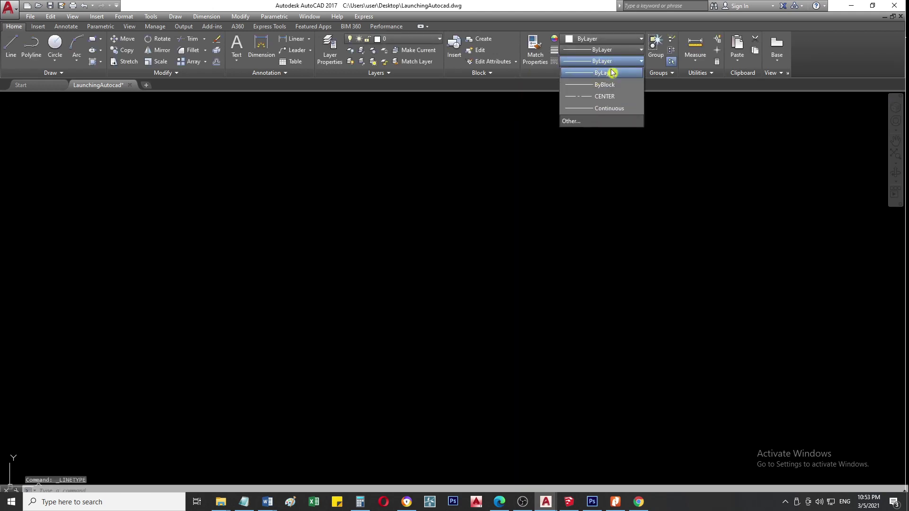
left_click(702, 116)
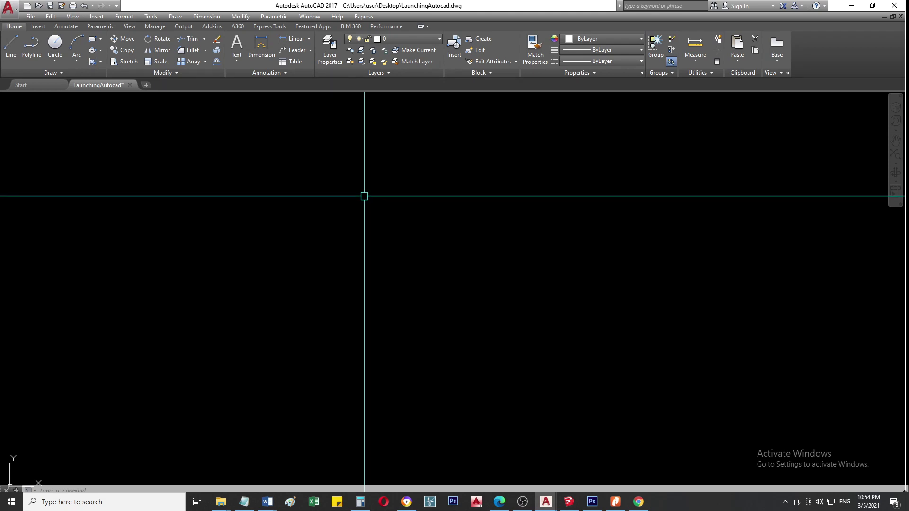
Step: Draw a single short diagonal line sloping down to the right near the middle of the drawing area
scroll(364, 196, "down", 5)
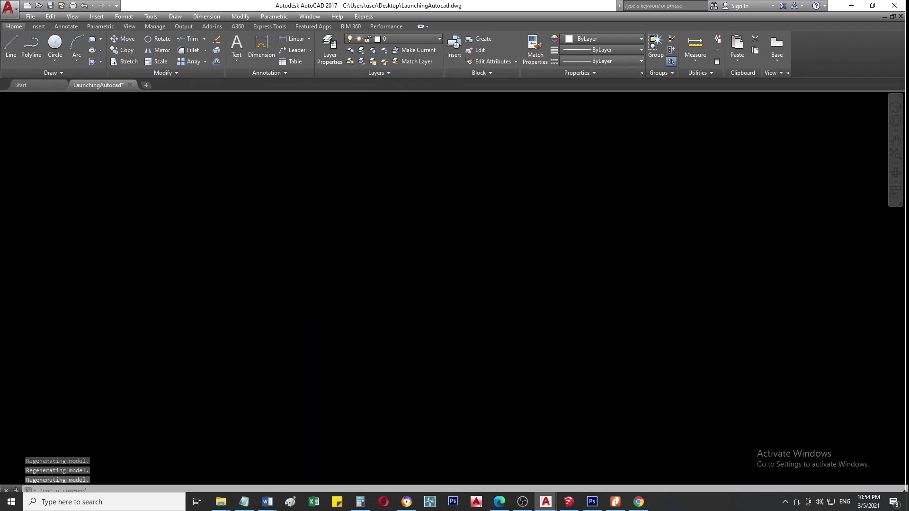
scroll(359, 226, "down", 3)
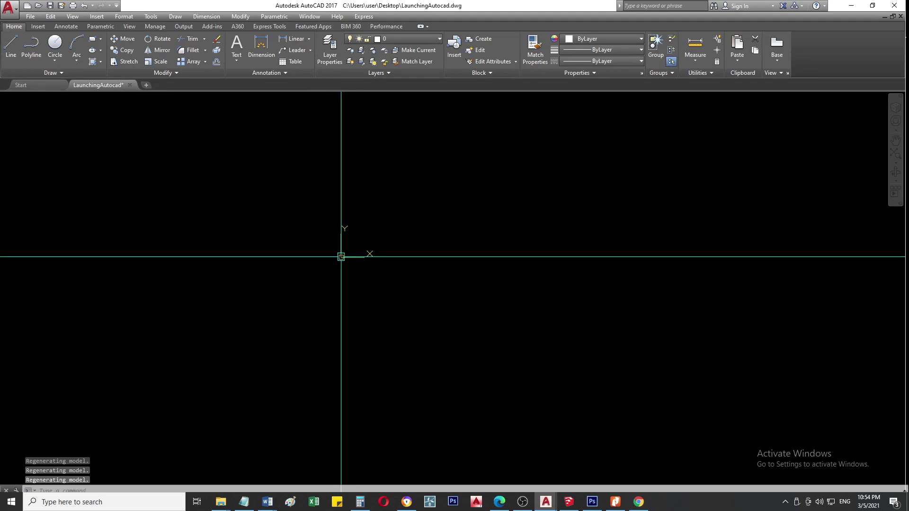
scroll(388, 240, "down", 5)
scroll(413, 235, "up", 5)
scroll(390, 177, "down", 6)
scroll(394, 179, "up", 6)
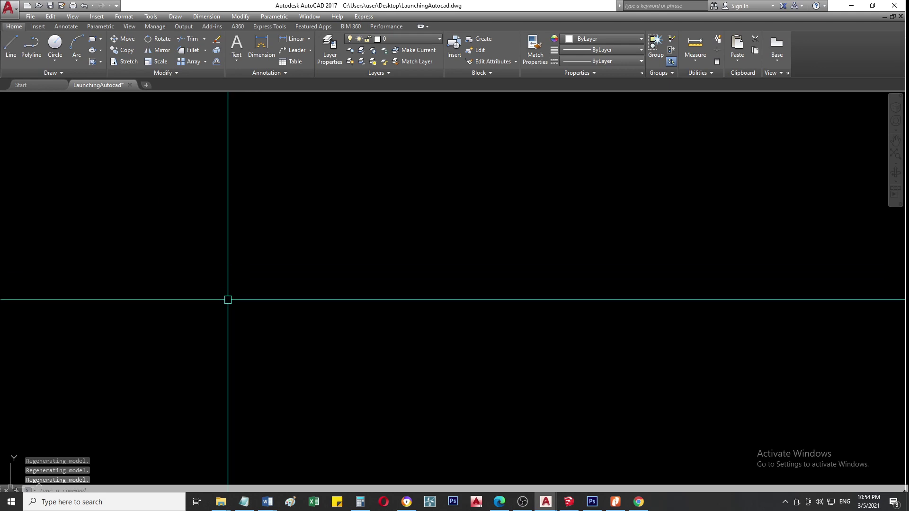
key("Return")
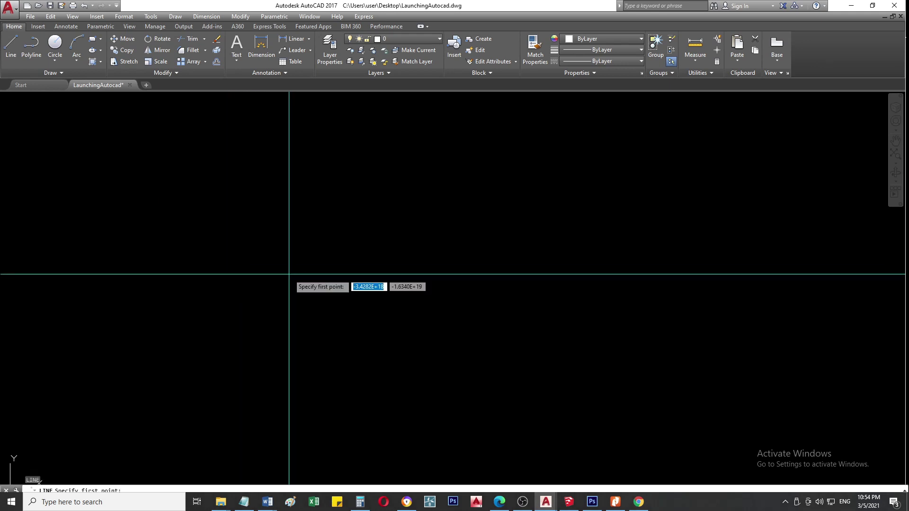
left_click(317, 254)
left_click(377, 308)
key("Return")
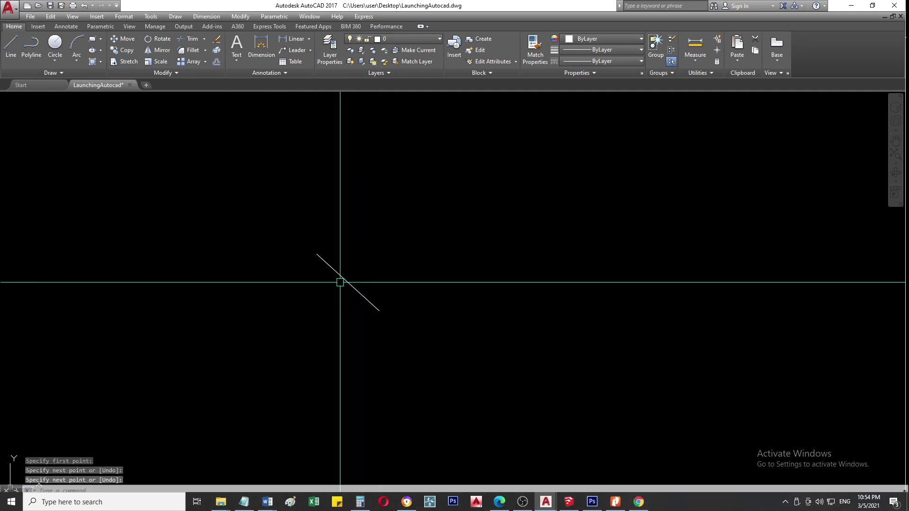
Step: Zoom in and out around the diagonal line to examine the drawing area at different magnifications
scroll(272, 268, "up", 2)
scroll(404, 294, "down", 9)
scroll(405, 295, "up", 8)
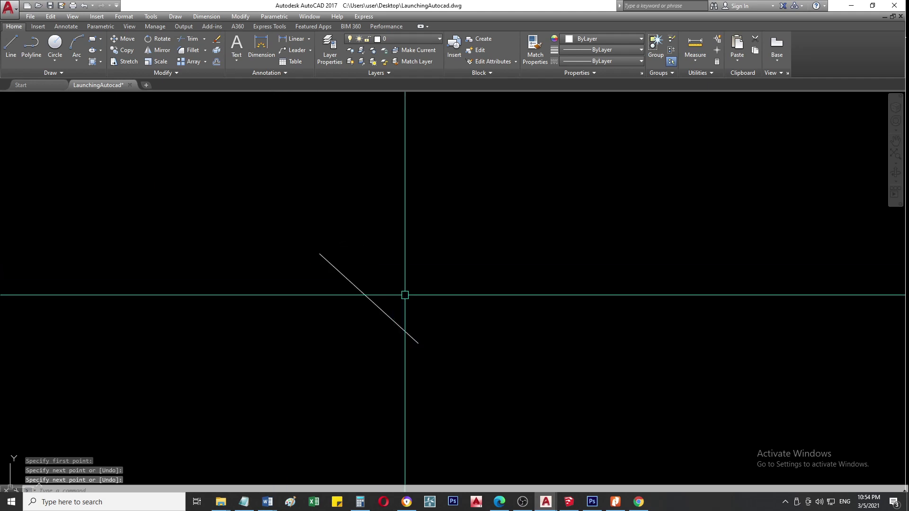
scroll(405, 295, "down", 9)
scroll(408, 291, "up", 10)
scroll(475, 166, "up", 2)
scroll(311, 199, "up", 3)
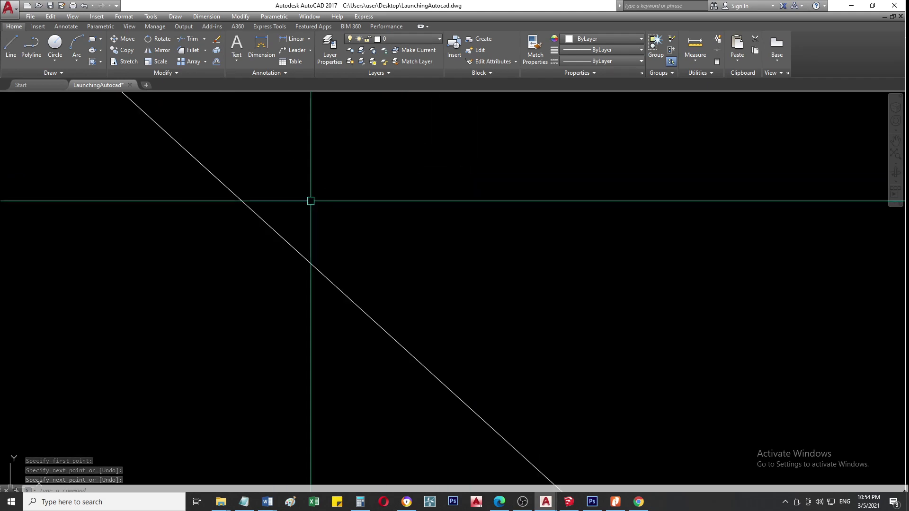
scroll(449, 198, "up", 2)
scroll(664, 159, "up", 3)
scroll(495, 249, "down", 8)
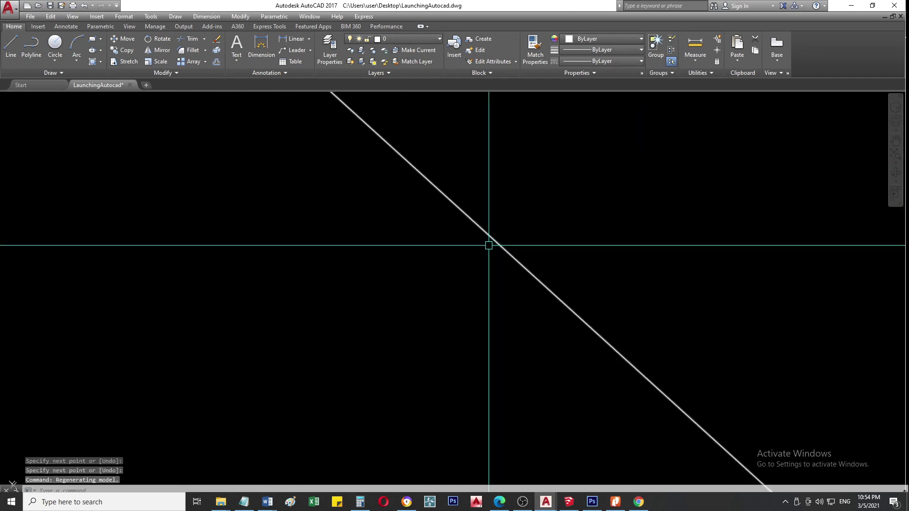
scroll(489, 245, "up", 5)
scroll(623, 175, "up", 5)
scroll(426, 319, "down", 15)
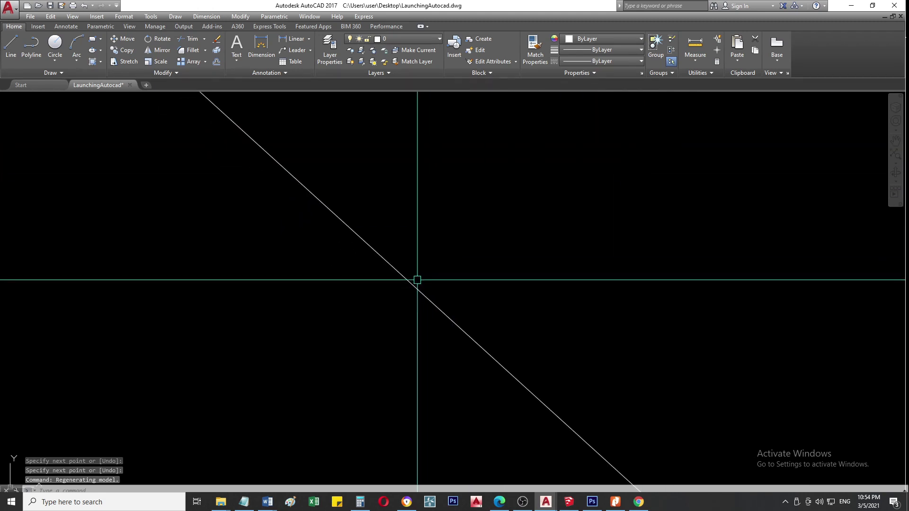
scroll(400, 279, "down", 5)
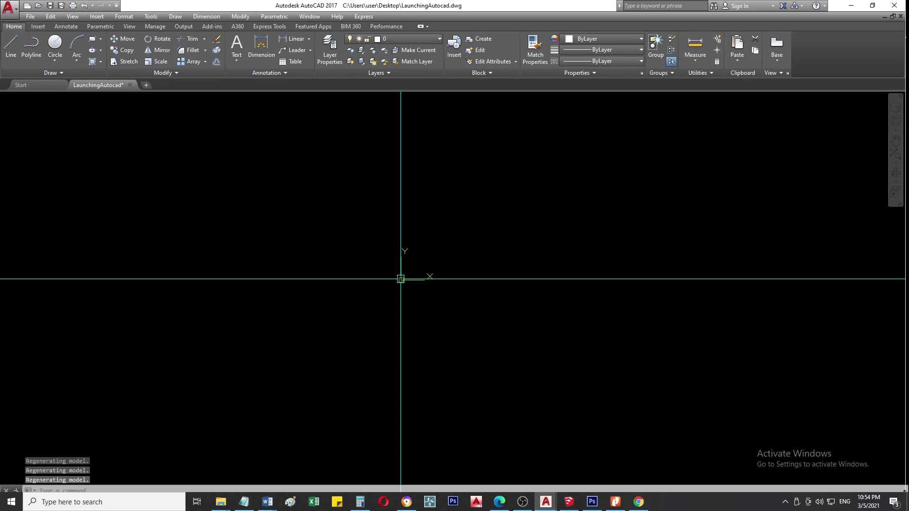
scroll(400, 280, "up", 15)
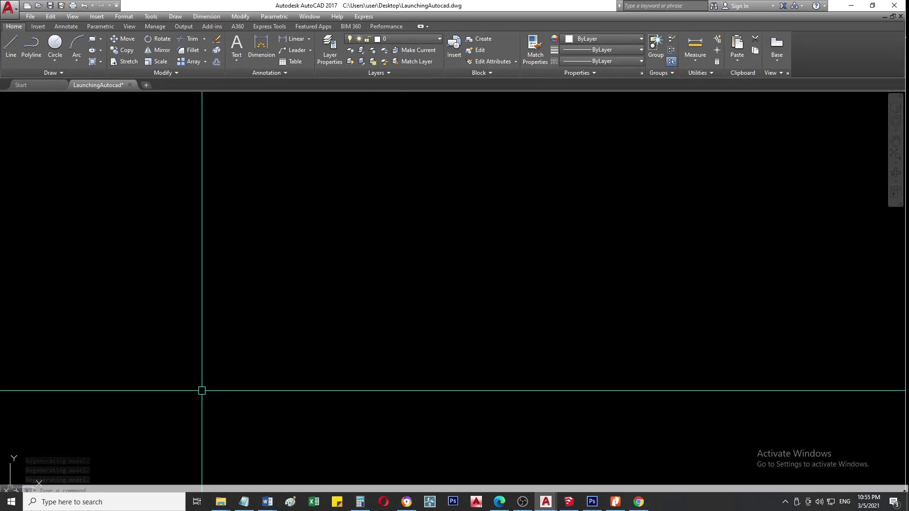
scroll(202, 390, "up", 3)
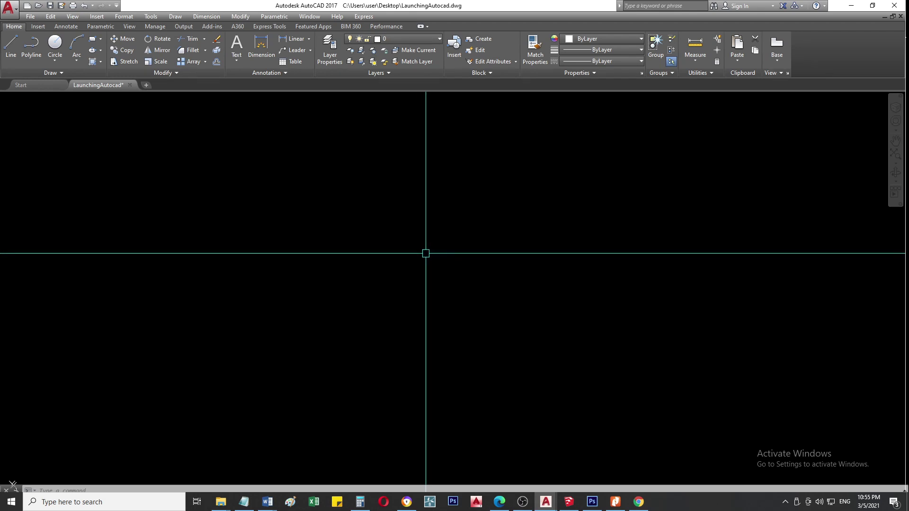
scroll(425, 253, "down", 3)
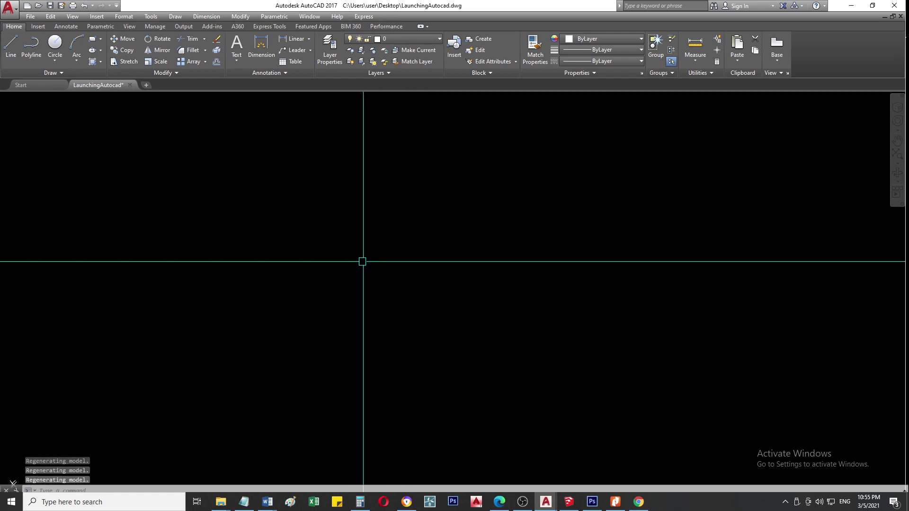
Step: Zoom to the drawing extents and inspect the diagonal line closer and farther away
type("z")
key("Return")
type("e")
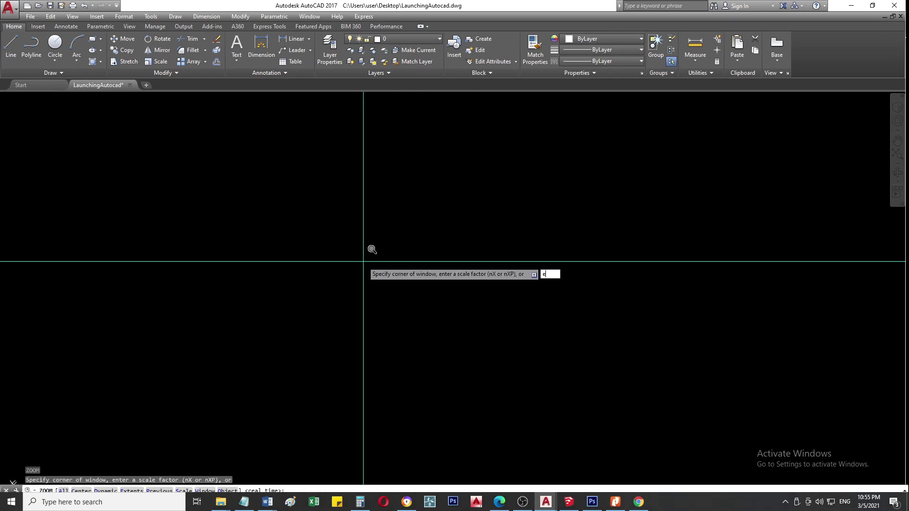
key("Return")
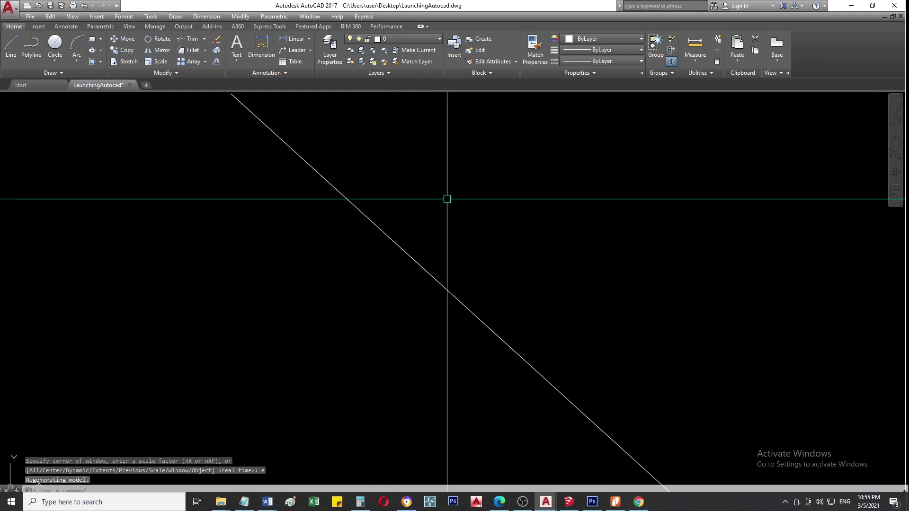
left_click(385, 234)
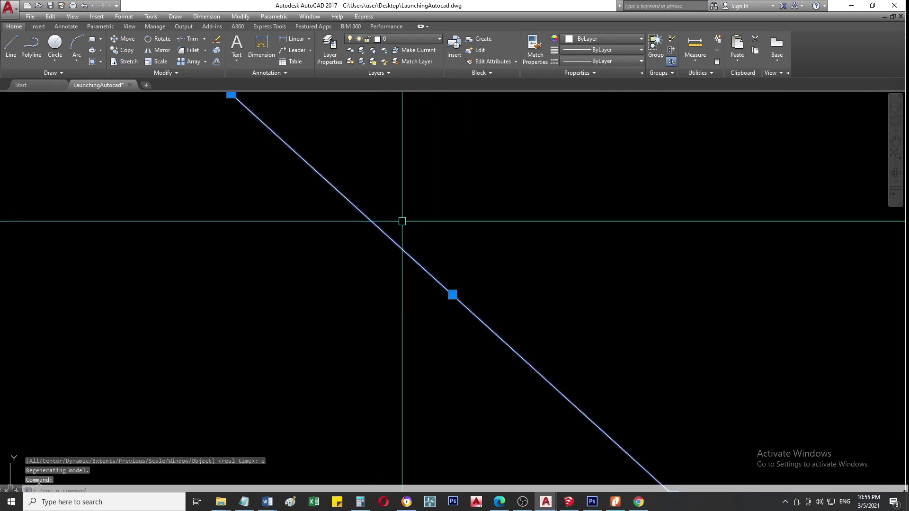
key("Escape")
scroll(424, 243, "down", 4)
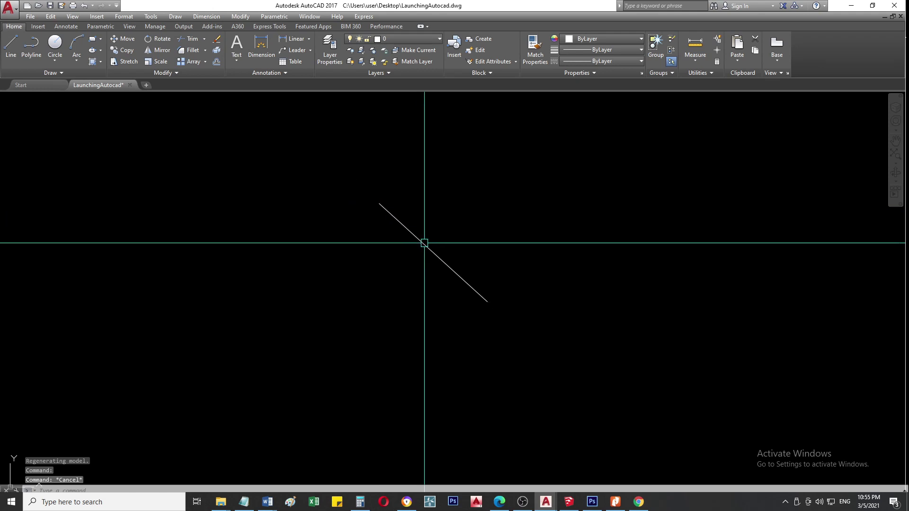
scroll(452, 231, "up", 4)
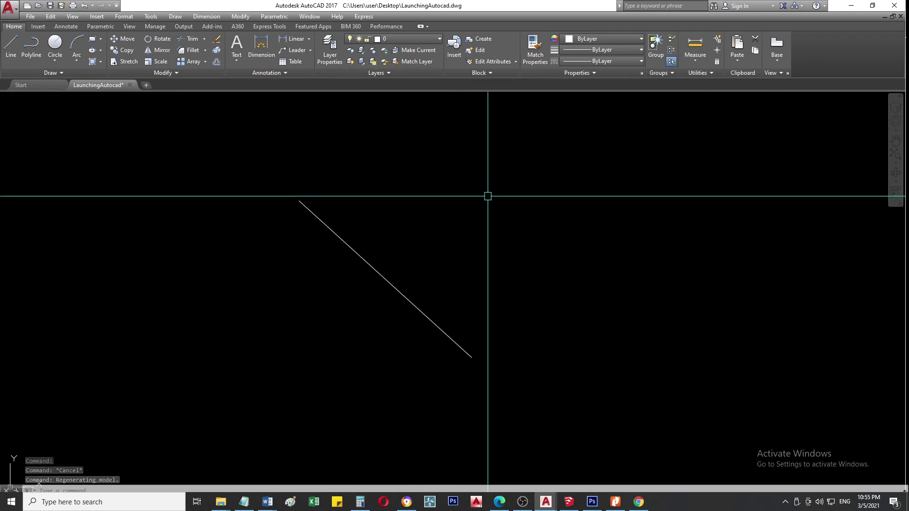
scroll(454, 246, "down", 2)
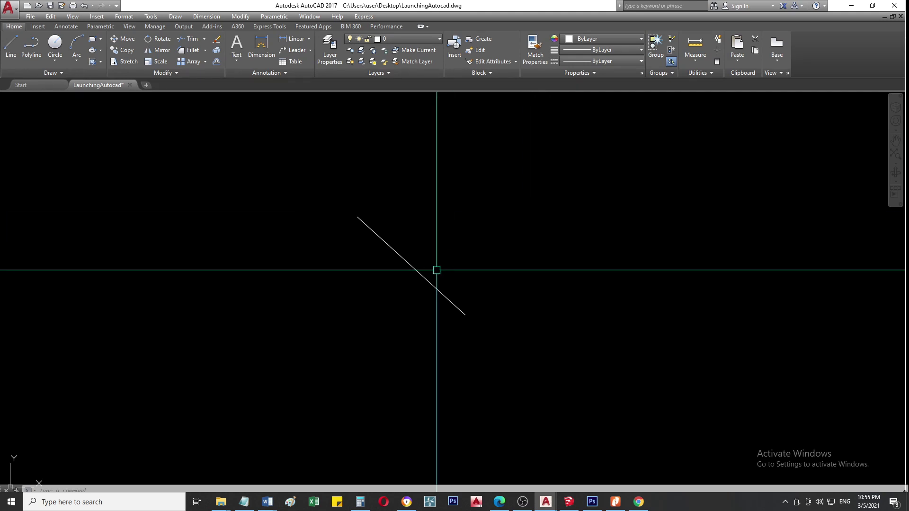
Step: Zoom closer to the diagonal line and back out repeatedly to examine it at several magnifications
scroll(436, 270, "up", 6)
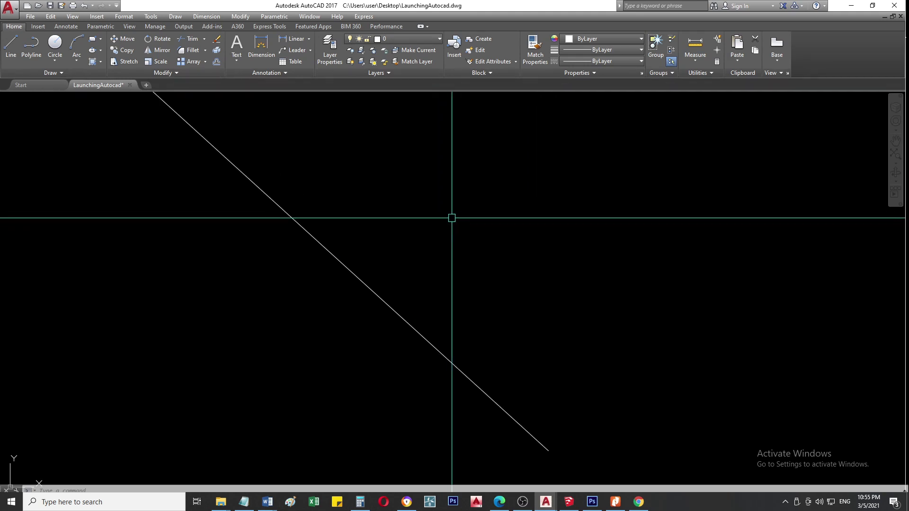
scroll(448, 251, "down", 4)
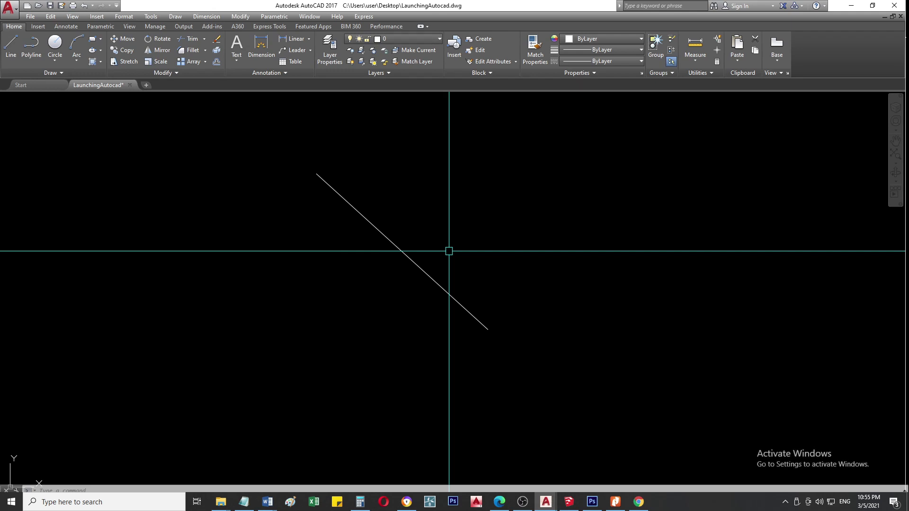
scroll(447, 211, "up", 6)
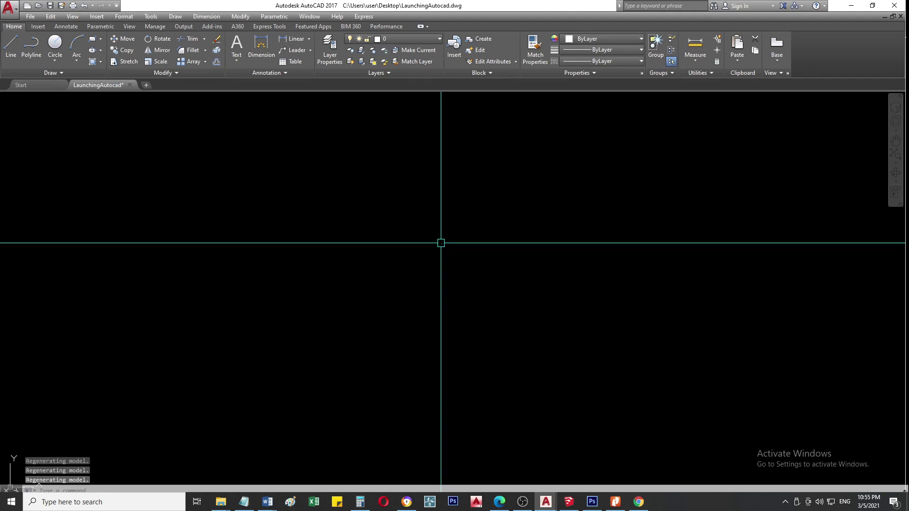
scroll(361, 243, "down", 3)
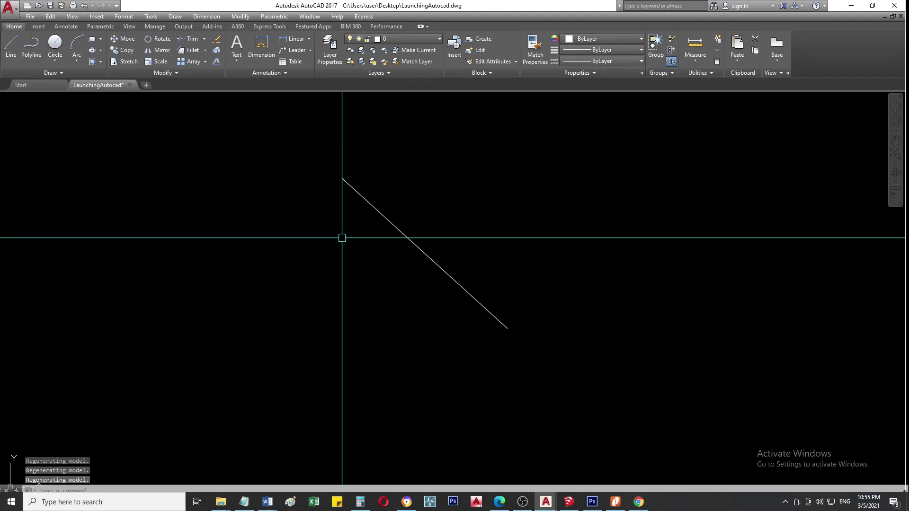
Step: Open the Options dialog's display settings and bring up the Drawing Window Colors dialog
right_click(551, 194)
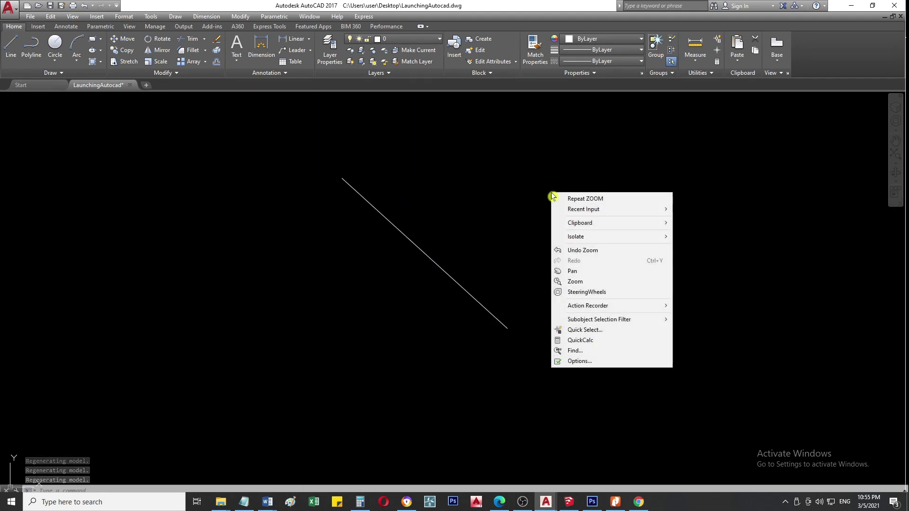
left_click(577, 361)
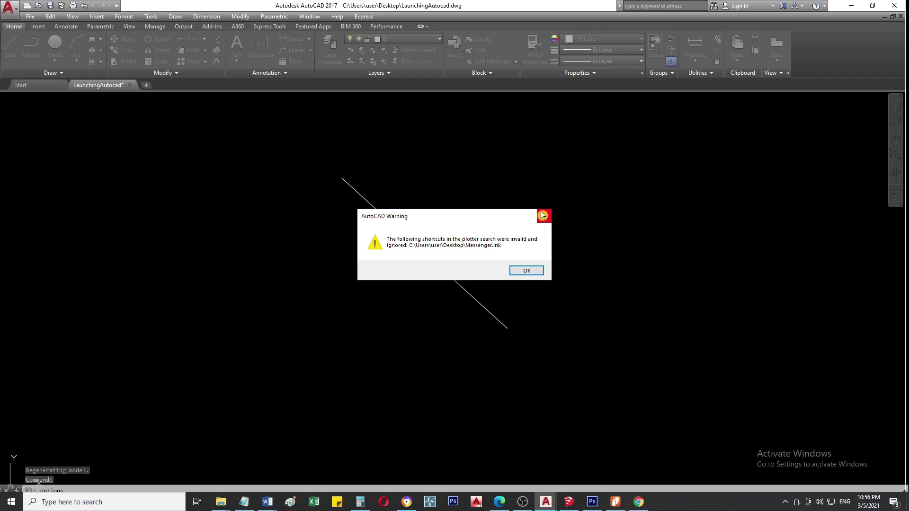
left_click(540, 271)
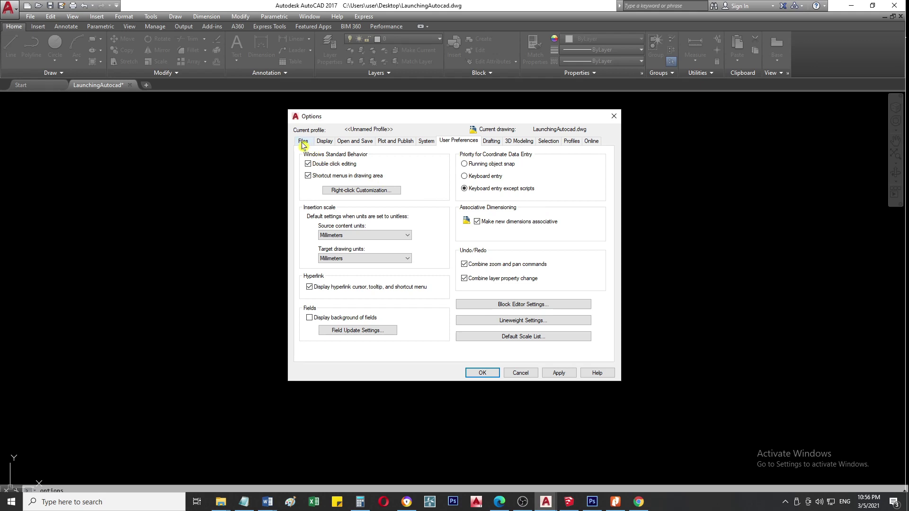
left_click(325, 143)
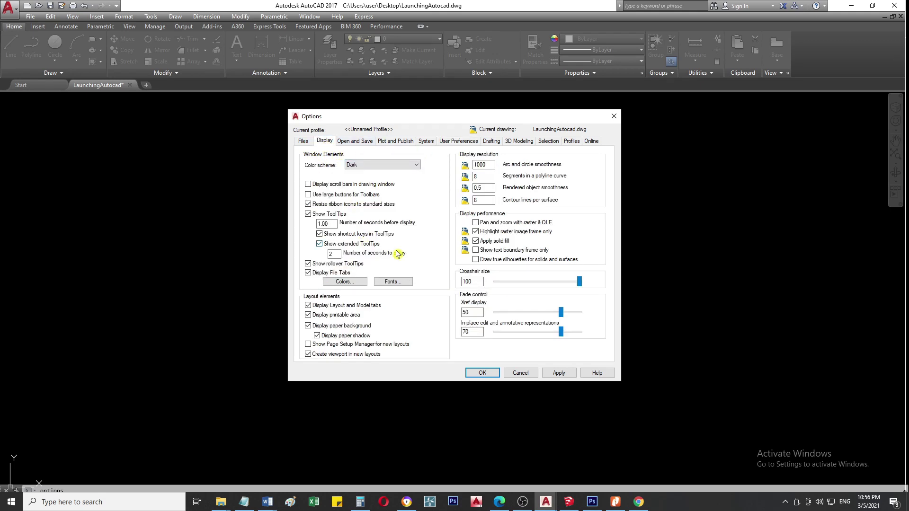
left_click(346, 284)
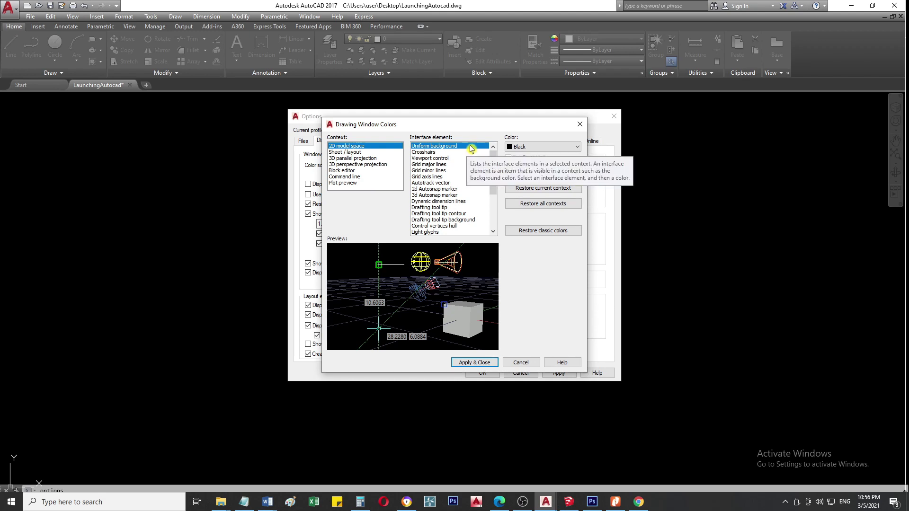
Step: Try yellow and white as the uniform background color of 2D model space, and set it back to Black
left_click(546, 147)
left_click(538, 166)
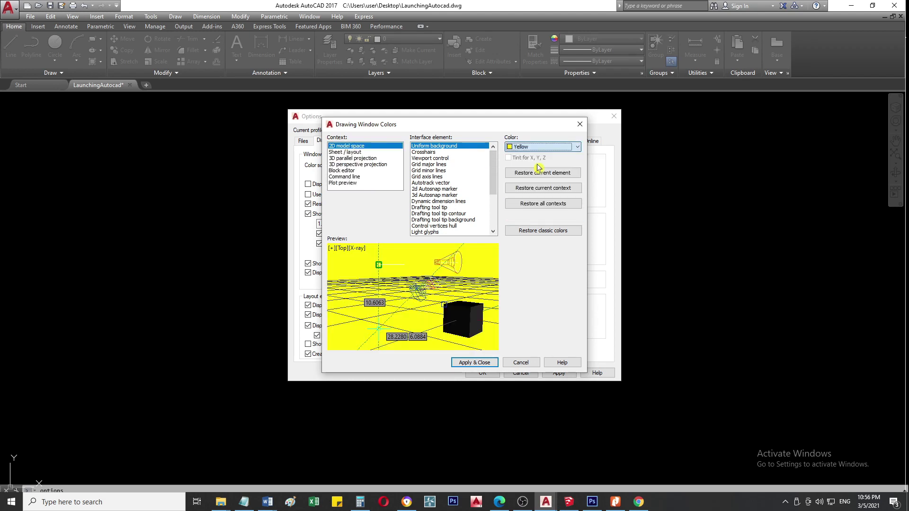
left_click(544, 147)
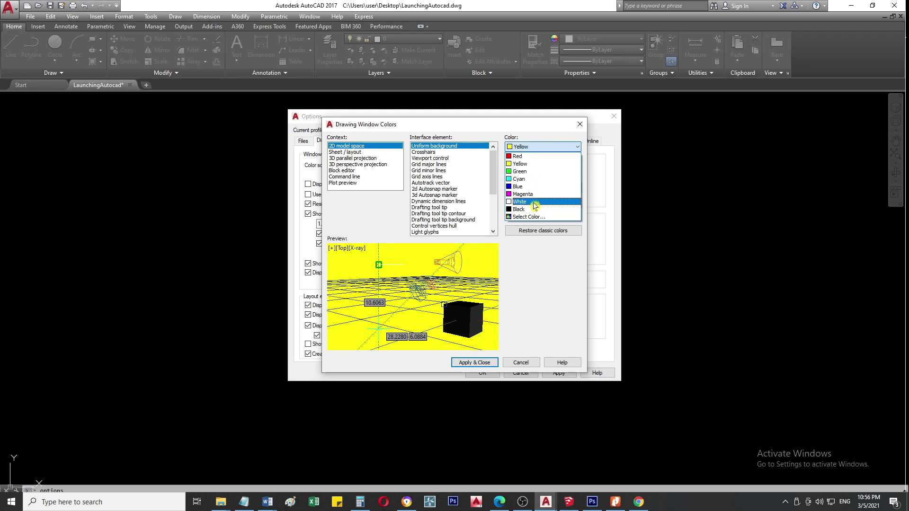
left_click(535, 203)
left_click(541, 148)
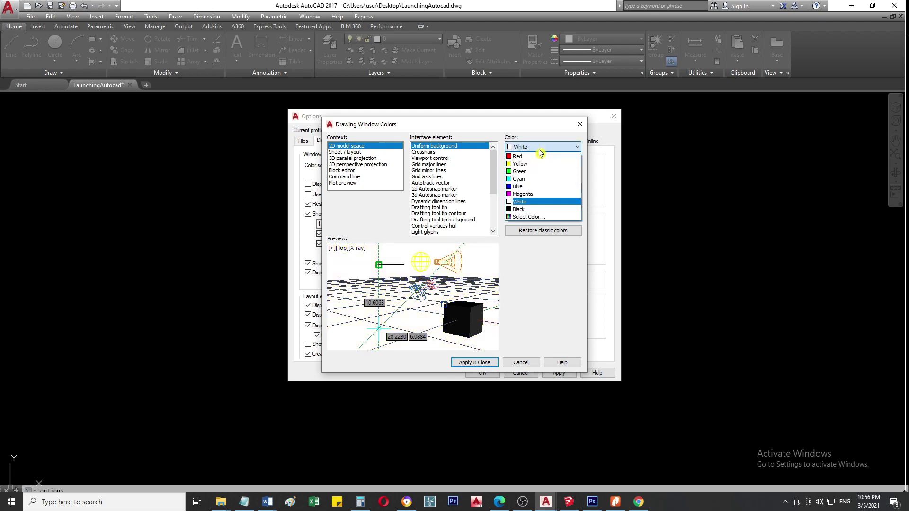
left_click(533, 210)
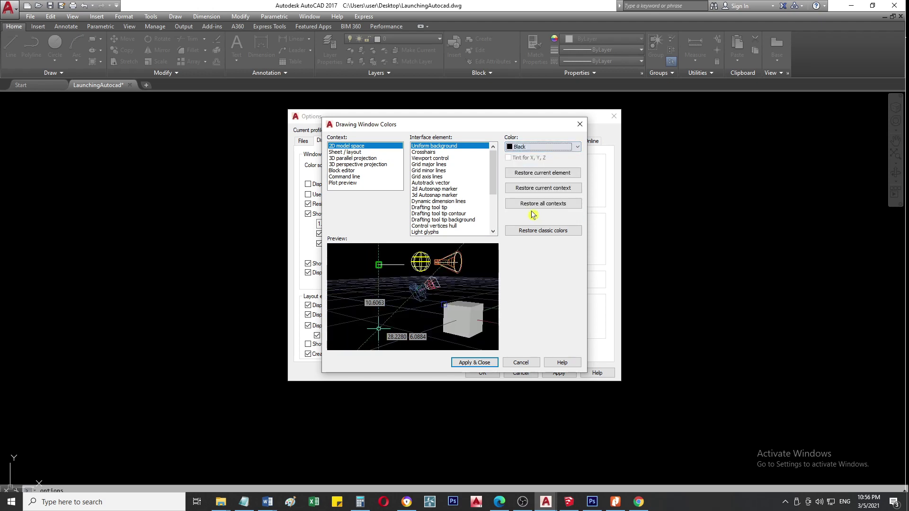
Step: Review the crosshair color choices and the remaining interface elements for 2D model space, and close the window colors
left_click(431, 152)
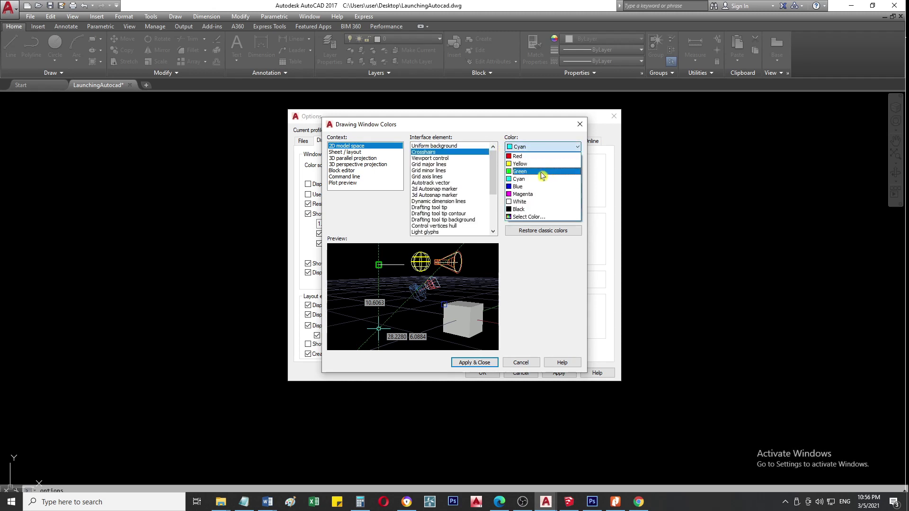
left_click(551, 133)
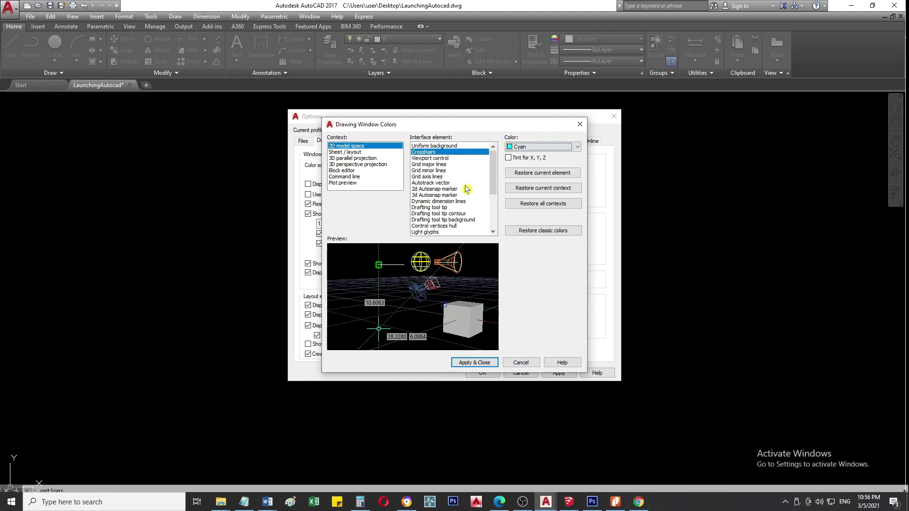
scroll(455, 182, "down", 4)
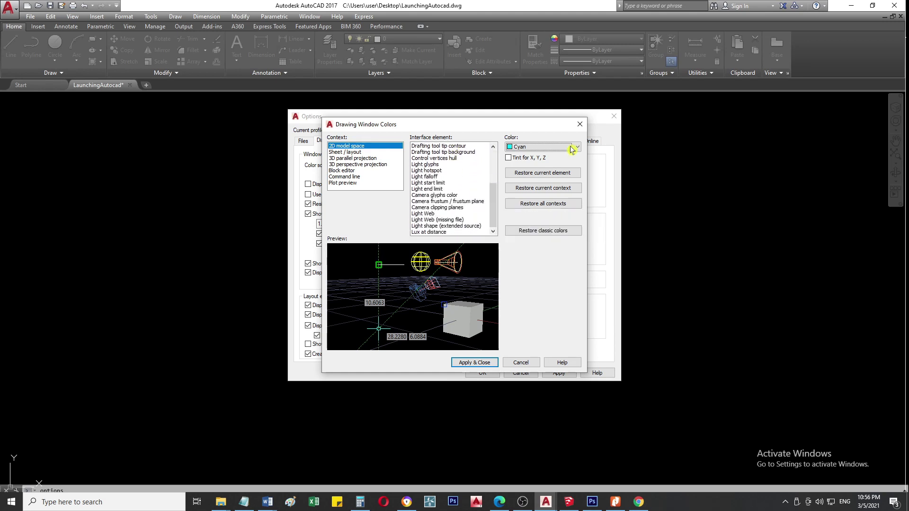
left_click(471, 363)
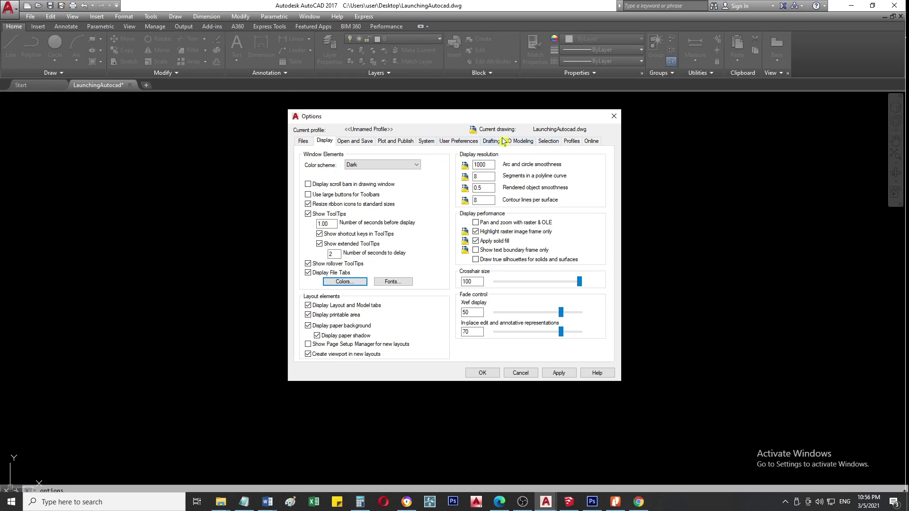
Step: Look through the Open and Save, Plot and Publish, System, User Preferences, Drafting and 3D Modeling options
left_click(353, 141)
left_click(395, 141)
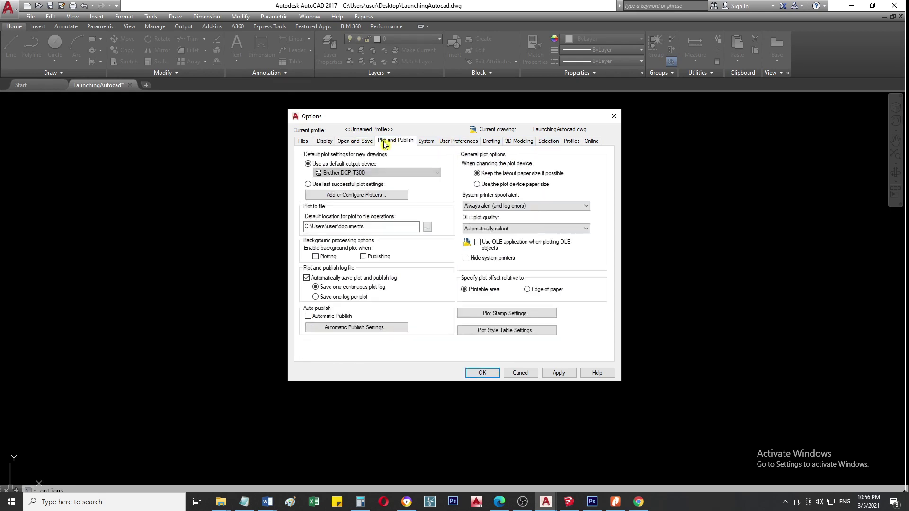
left_click(425, 141)
left_click(457, 141)
left_click(492, 142)
left_click(519, 141)
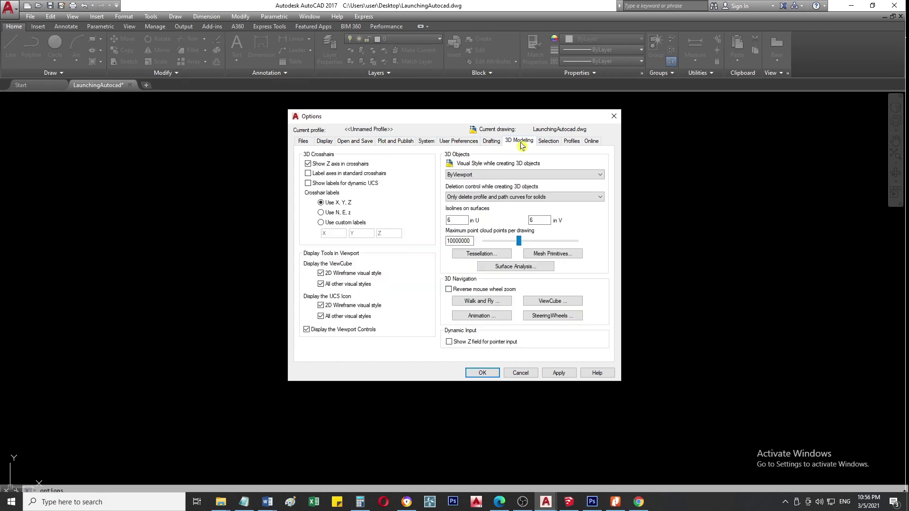
Step: Reduce the object snap aperture size slightly in the drafting options and accept the dialog
left_click(491, 141)
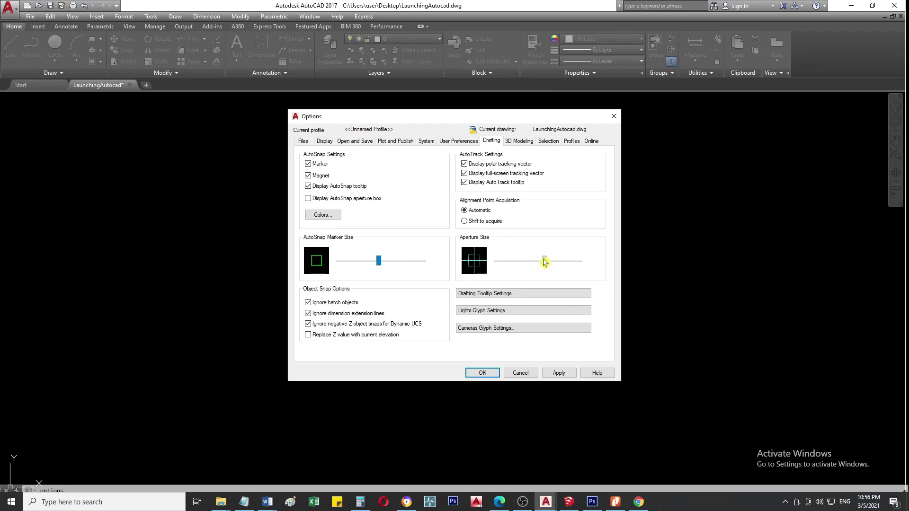
left_click_drag(543, 263, 539, 264)
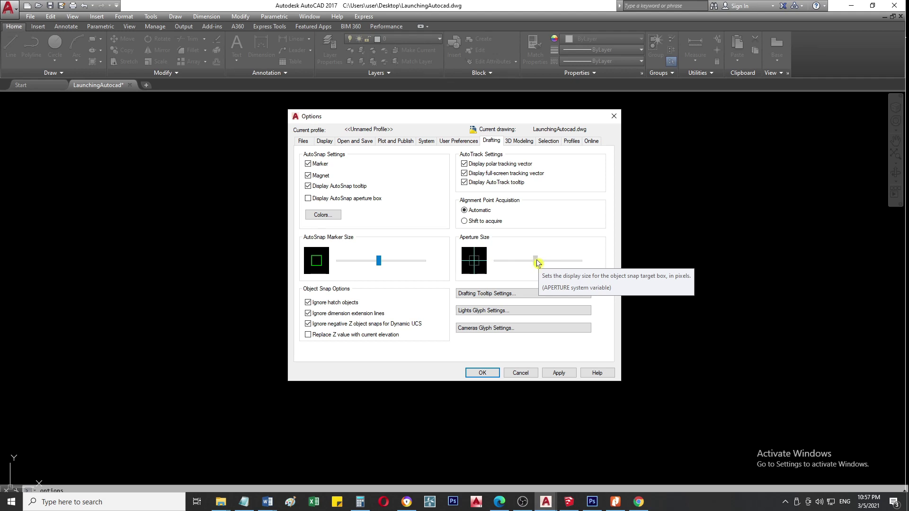
left_click(481, 375)
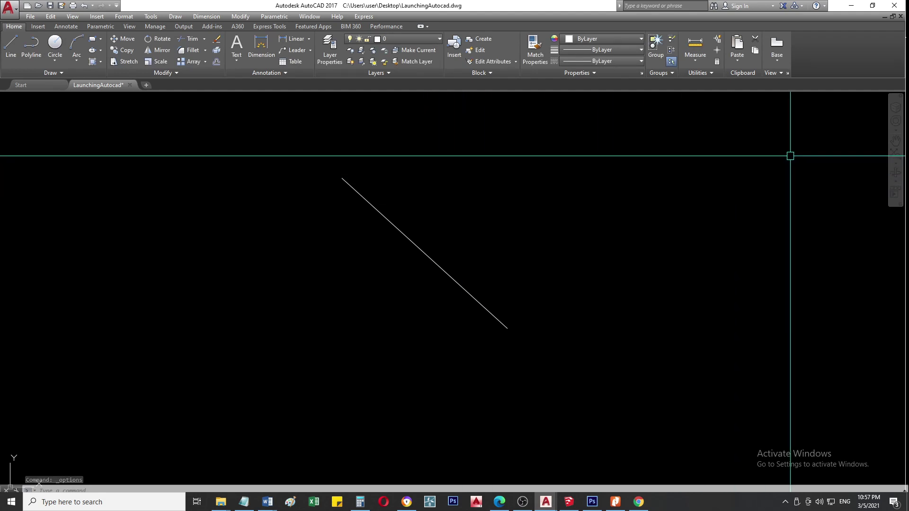
Step: Display the ViewCube and use it to orient the drawing to the Top view
left_click(895, 108)
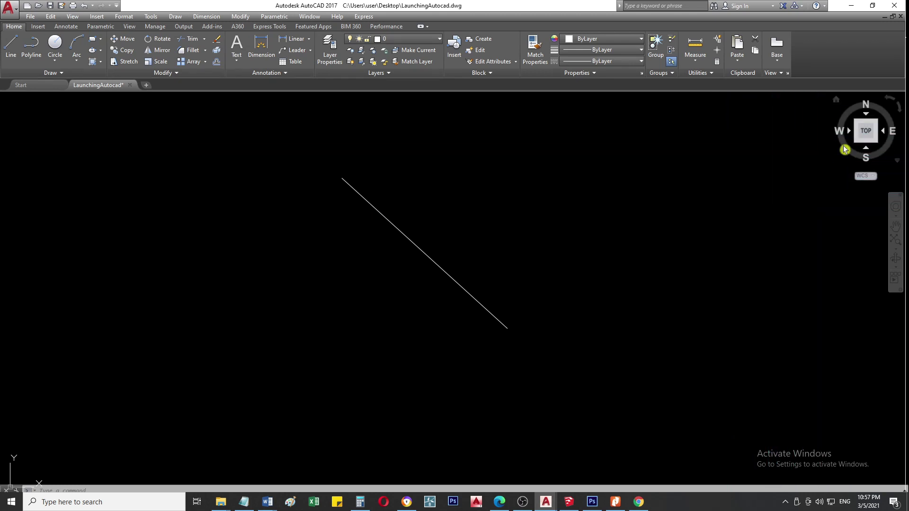
left_click(865, 131)
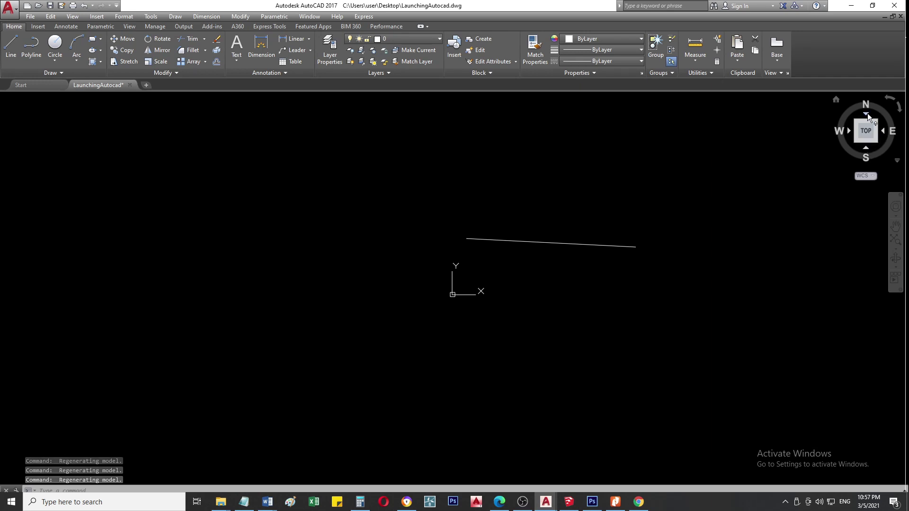
left_click(868, 122)
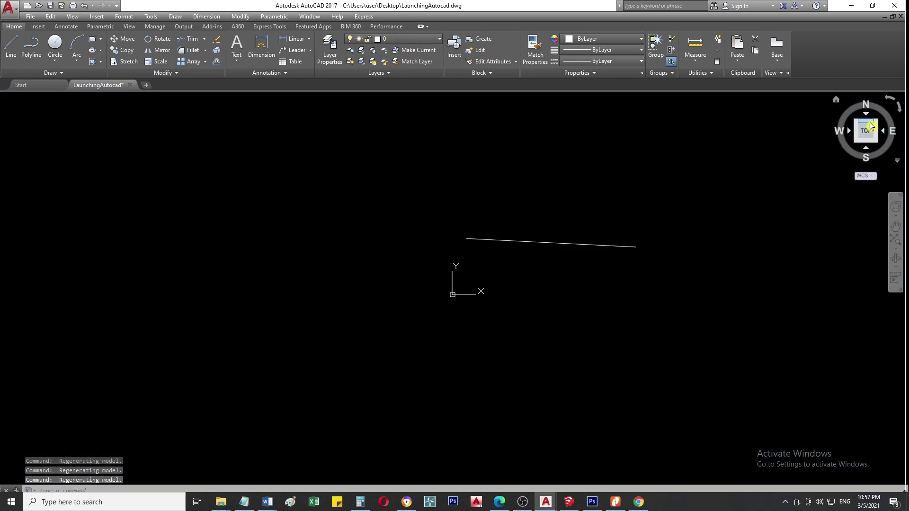
Step: Erase the single line from the drawing using a crossing selection
left_click(617, 231)
left_click(598, 286)
key("Delete")
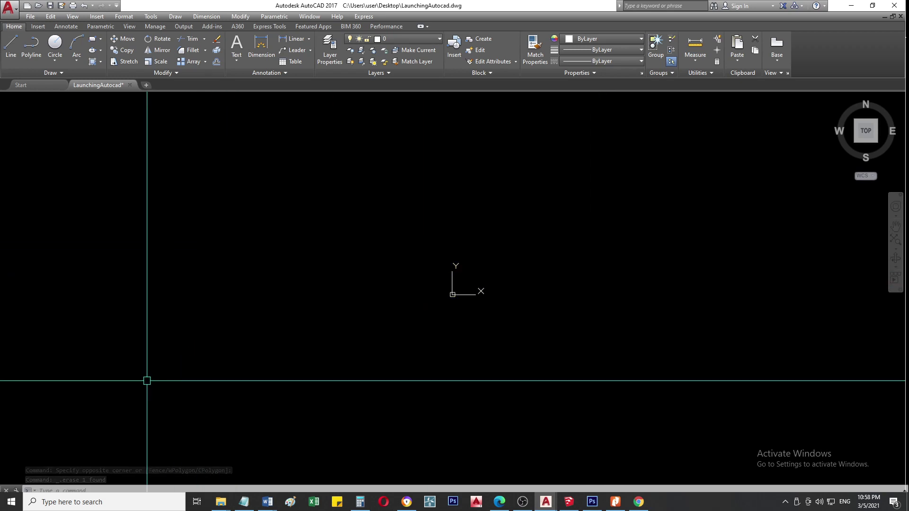
Step: Examine the empty drawing area and the UCS icon at different magnifications
scroll(517, 282, "up", 2)
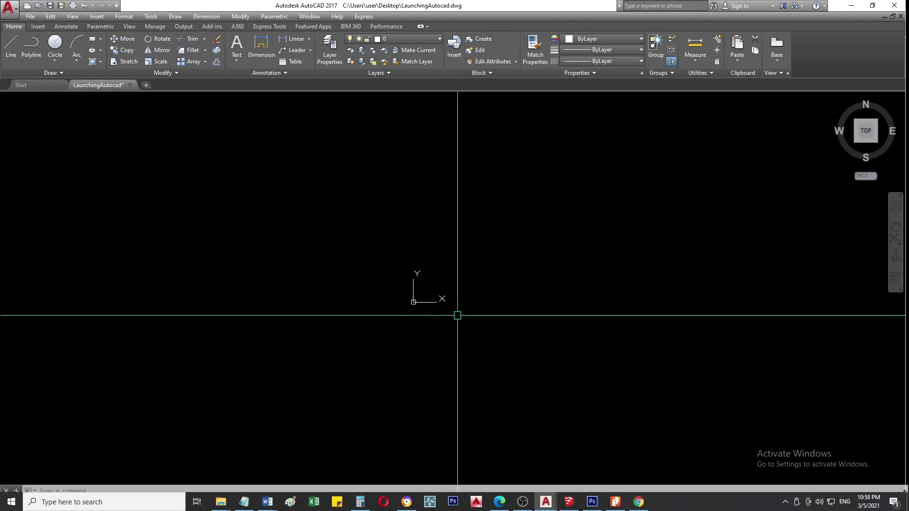
scroll(416, 289, "up", 7)
scroll(407, 331, "up", 5)
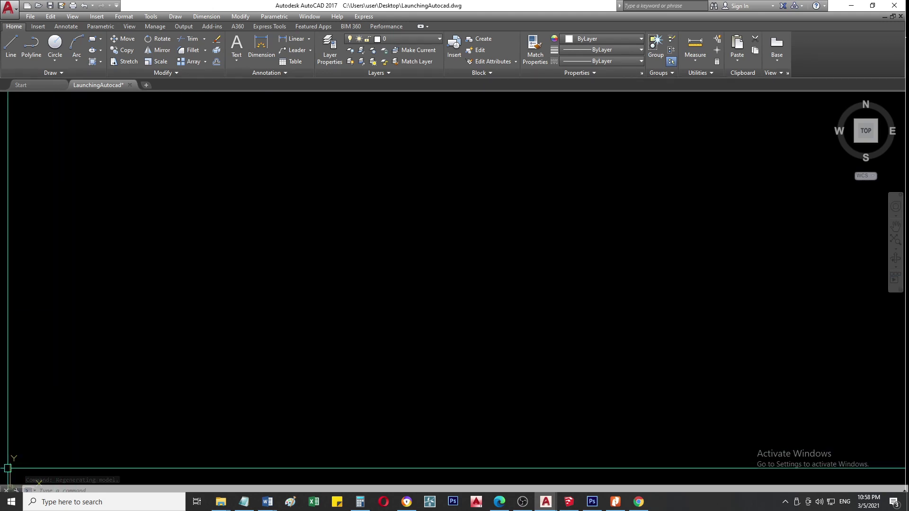
scroll(266, 335, "down", 5)
scroll(270, 288, "up", 3)
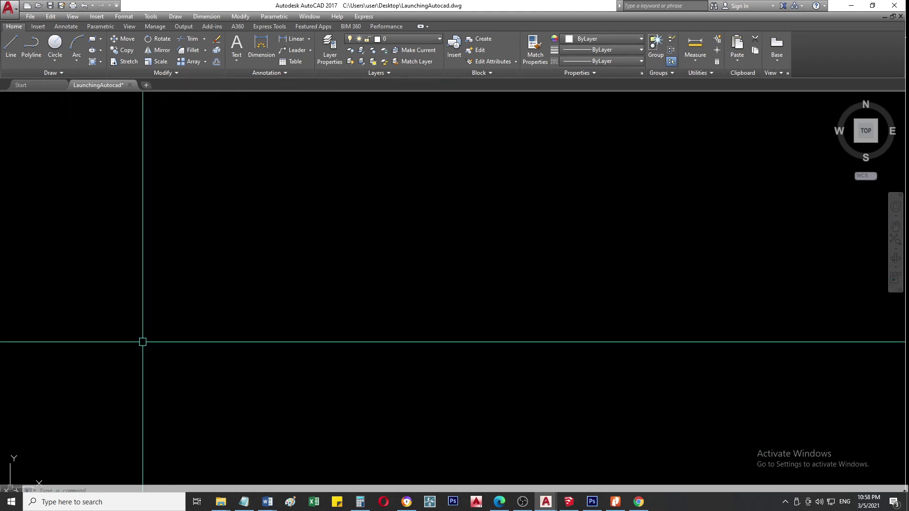
left_click(198, 269)
scroll(44, 422, "up", 3)
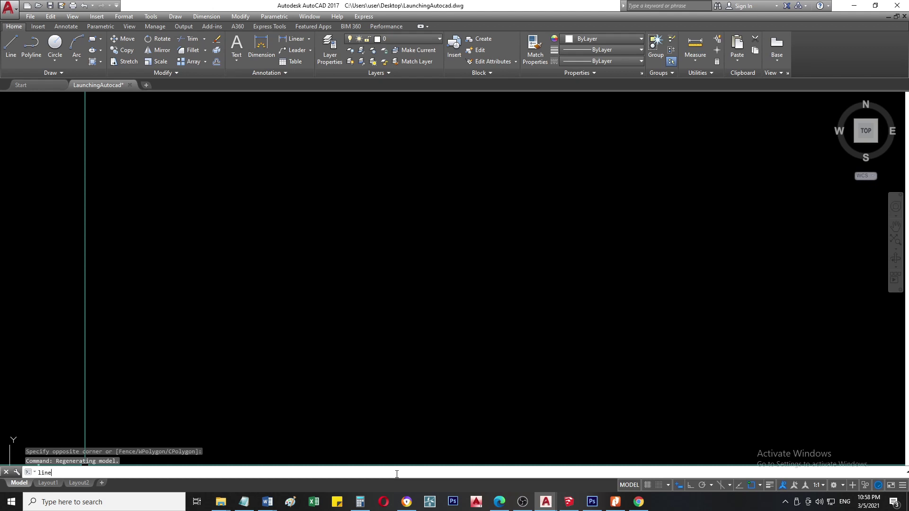
Step: Draw three connected line segments forming an open, tilted U shape near the middle of the drawing area with the LINE command
key("Return")
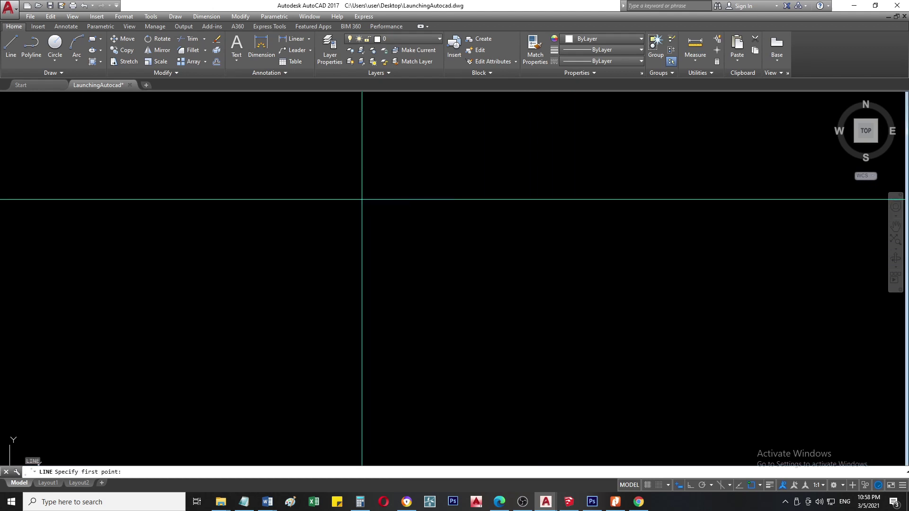
left_click(361, 199)
left_click(477, 306)
left_click(388, 352)
left_click(293, 277)
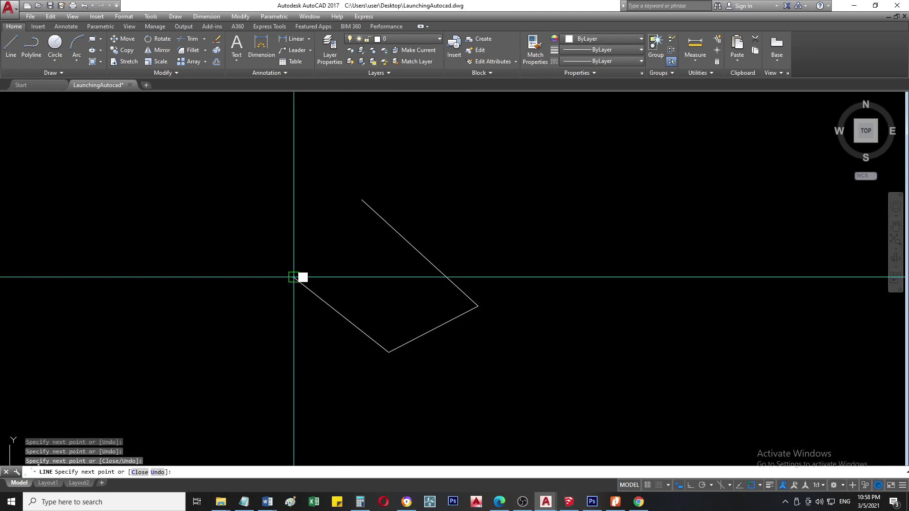
key("Return")
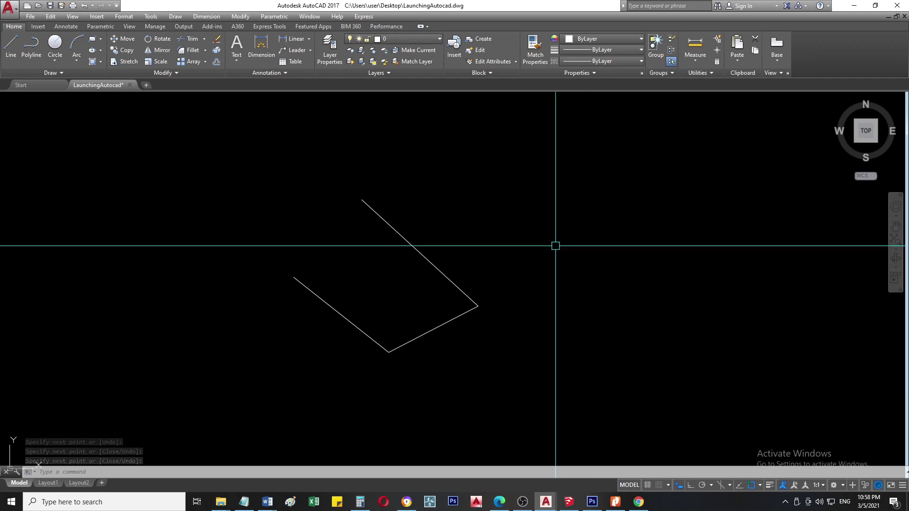
Step: Enter LINE at the cursor to examine the dynamic input command suggestions, and dismiss the entry
type("LINE")
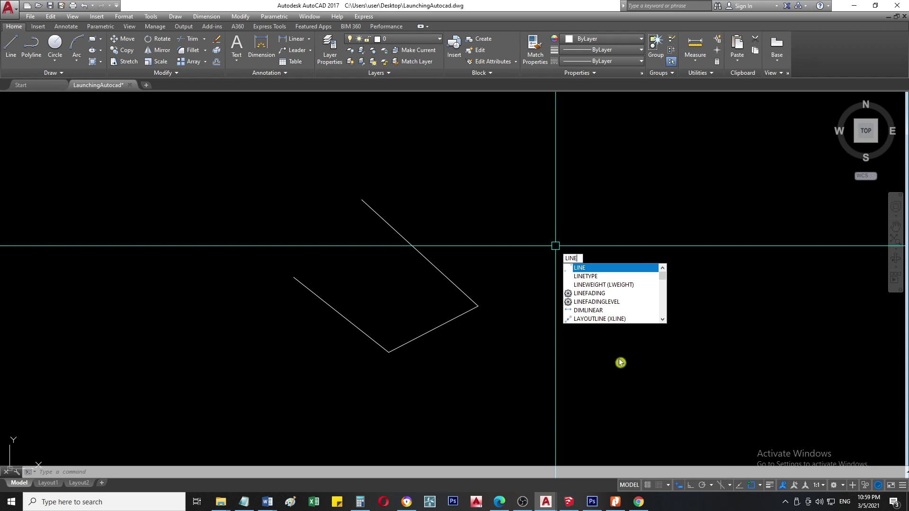
left_click(638, 196)
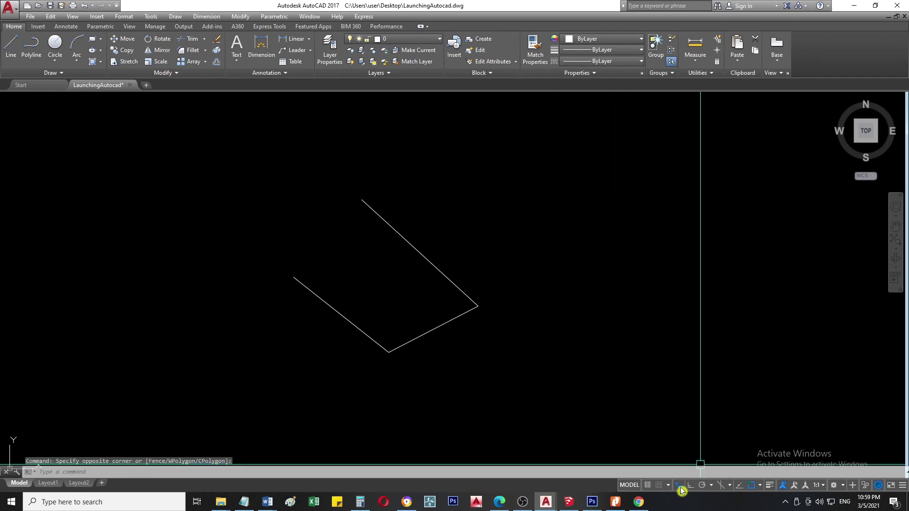
Step: Enter random text on the command line with dynamic input off, clear it, and turn dynamic input back on
type("f")
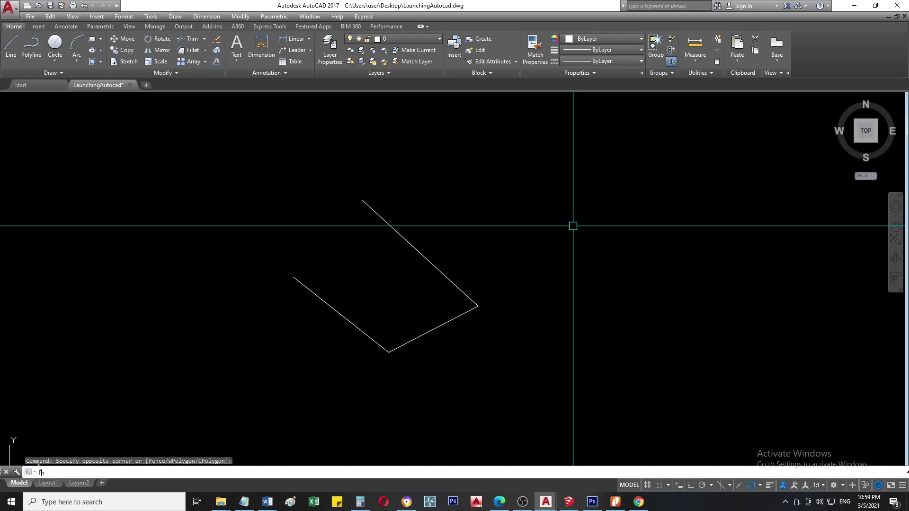
type("hgthsrthsrt")
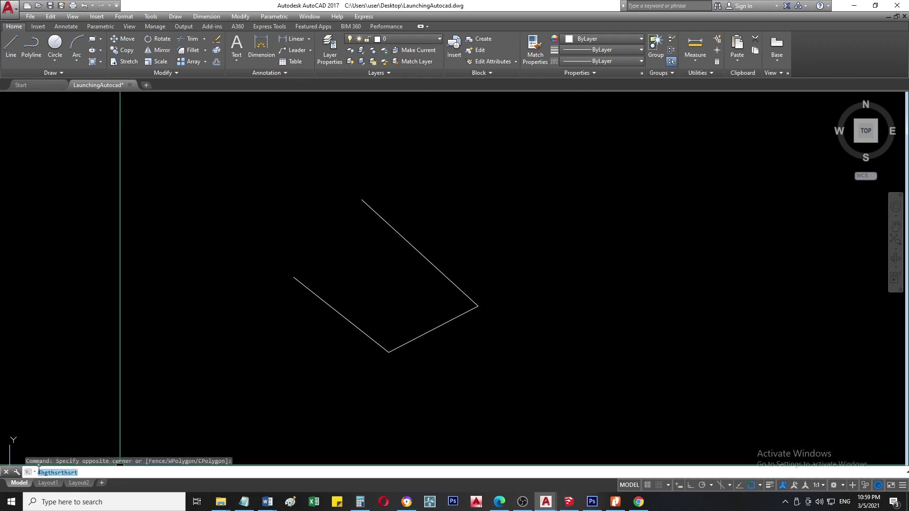
key("BackSpace")
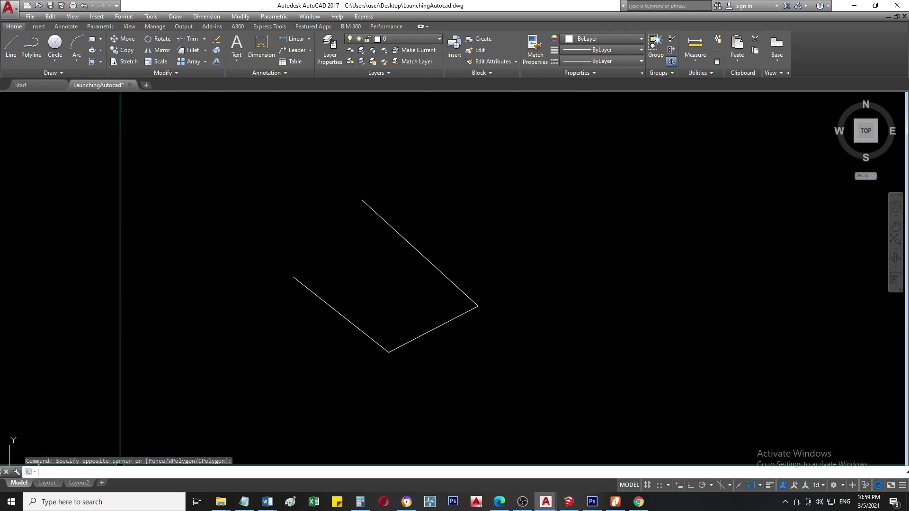
left_click(678, 487)
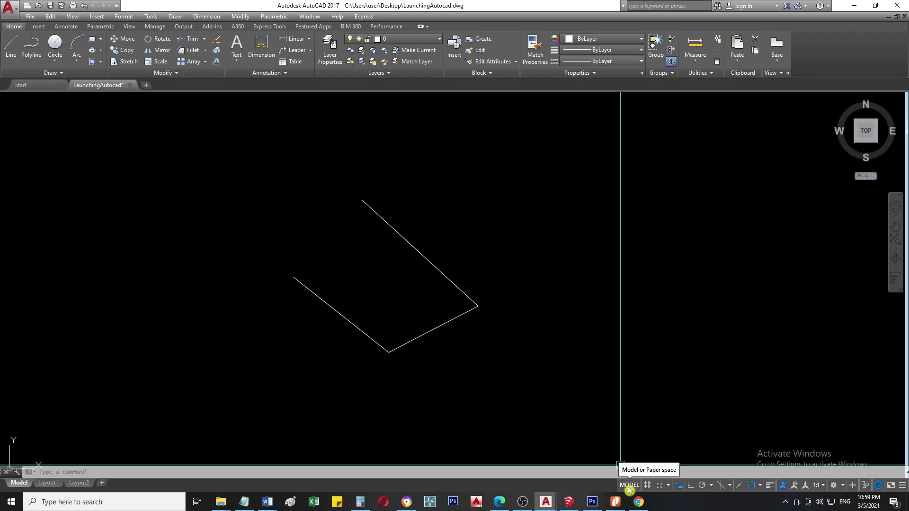
Step: Switch from model space to the Layout1 paper space to view the sheet, and return to model space
left_click(559, 254)
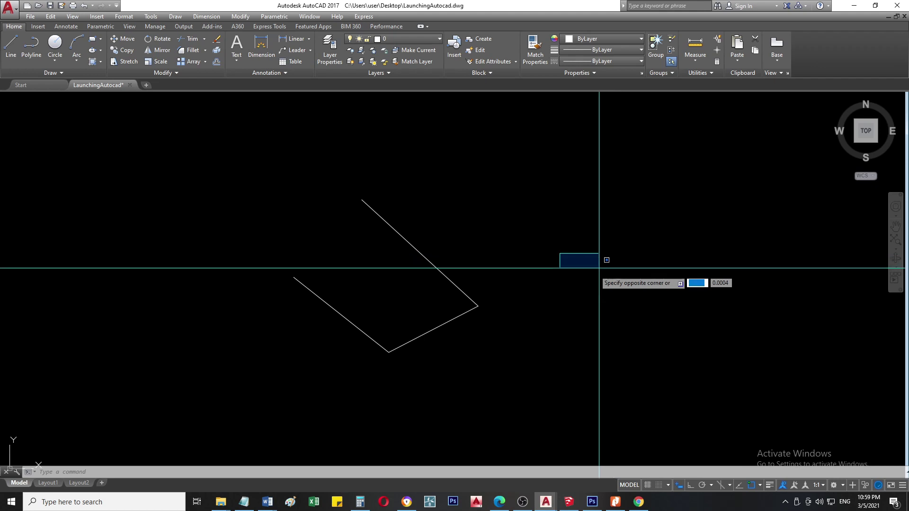
left_click(596, 269)
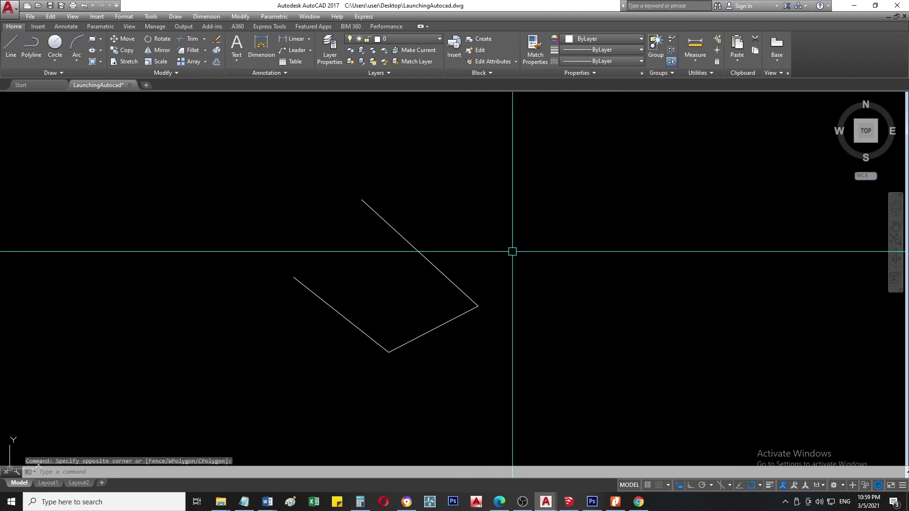
left_click(629, 485)
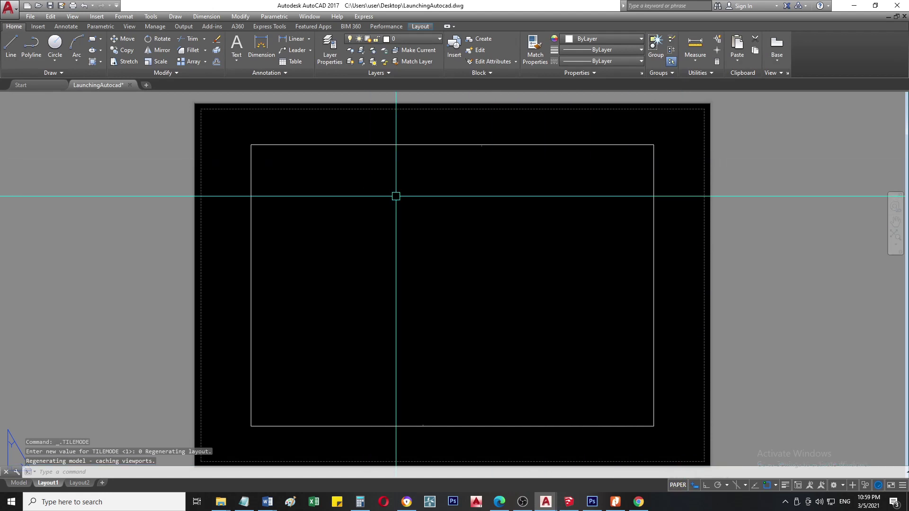
left_click(19, 483)
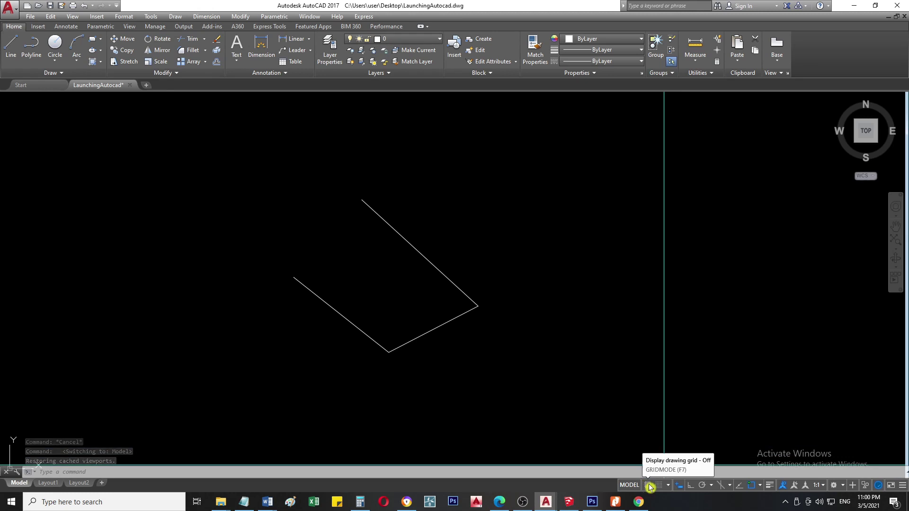
Step: Toggle the drawing grid on and off, and display it again with the view zoomed out
left_click(649, 485)
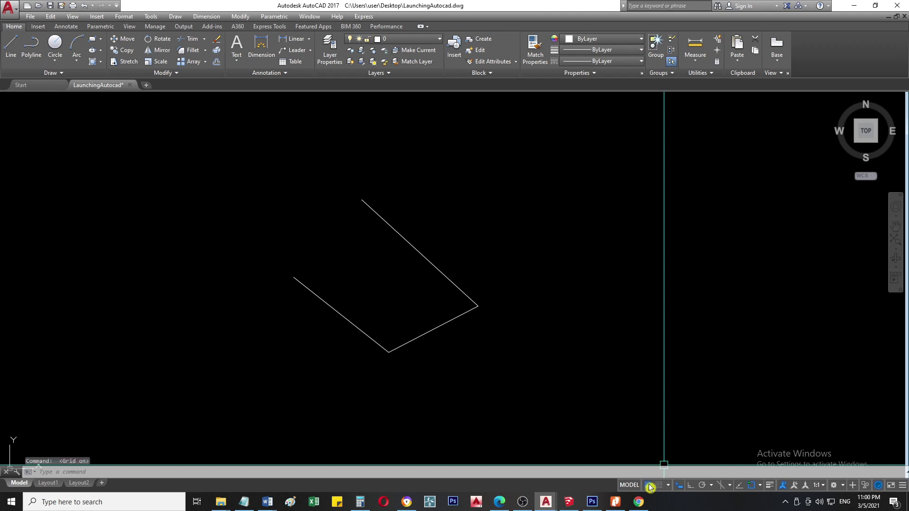
left_click(649, 484)
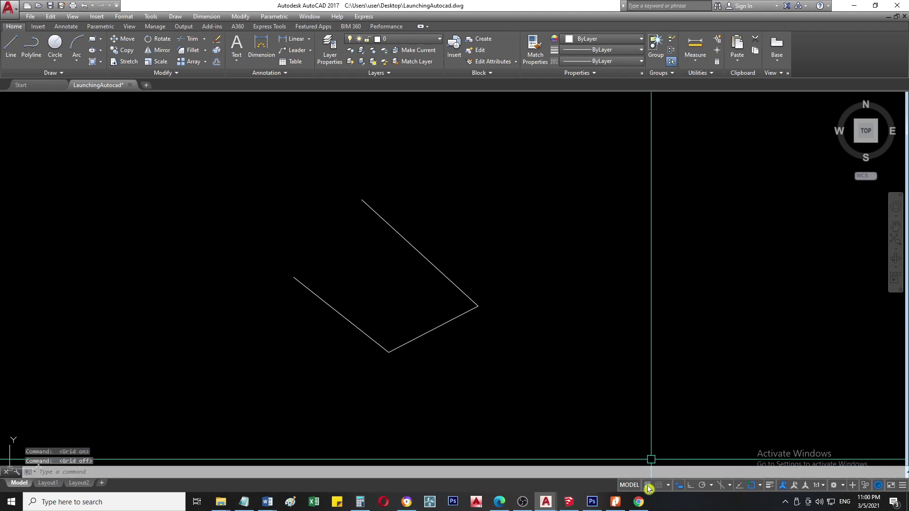
scroll(483, 352, "down", 5)
scroll(425, 300, "down", 5)
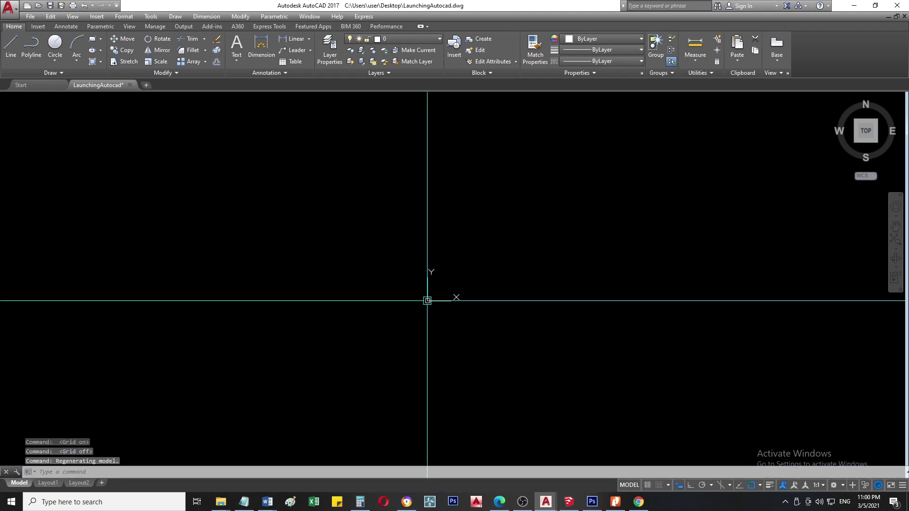
left_click(647, 485)
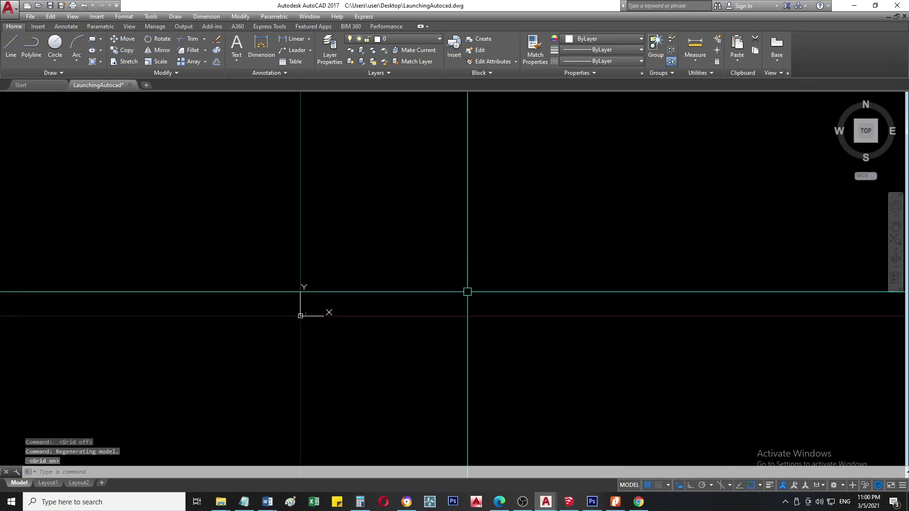
Step: Erase the three connected line segments beside the UCS origin using a window selection
scroll(403, 323, "down", 8)
left_click(363, 256)
left_click(486, 357)
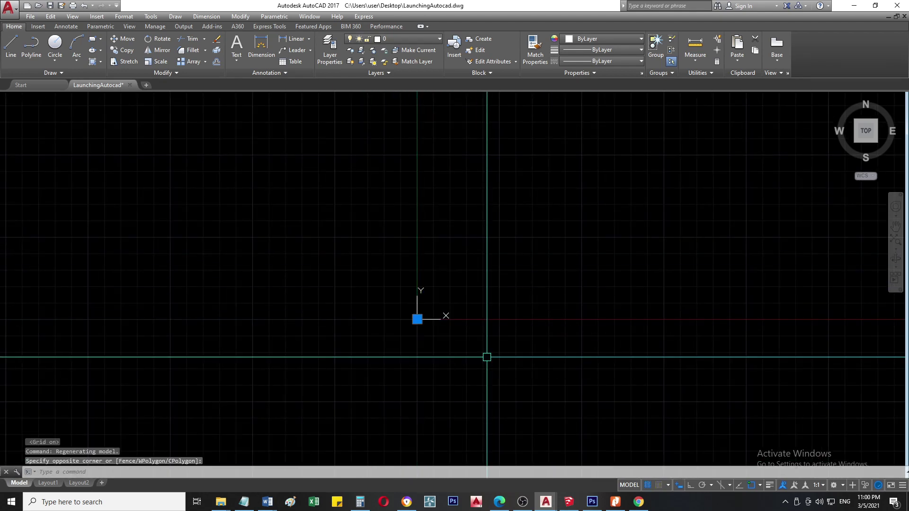
type("E")
key("Return")
Step: Examine the grid spacing at different magnifications and turn the grid display off
scroll(471, 281, "down", 5)
scroll(501, 268, "up", 5)
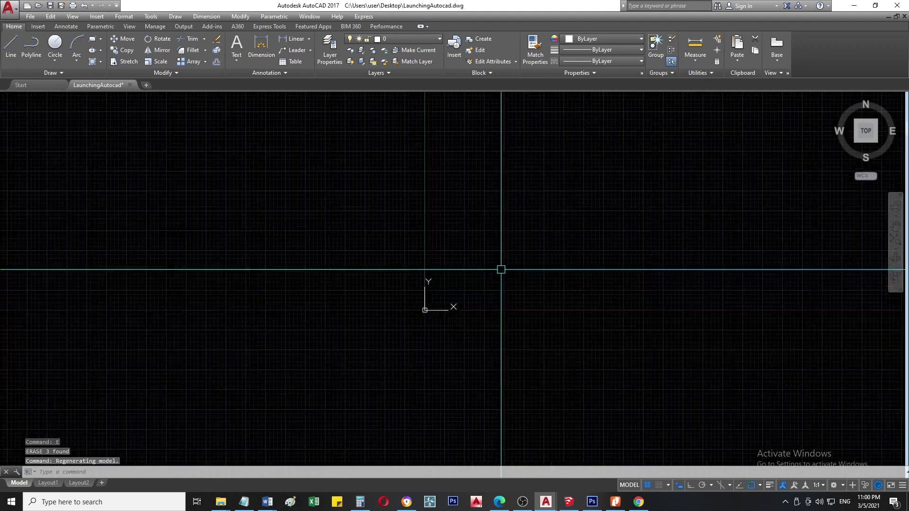
scroll(351, 302, "up", 5)
scroll(428, 208, "down", 4)
scroll(406, 246, "up", 6)
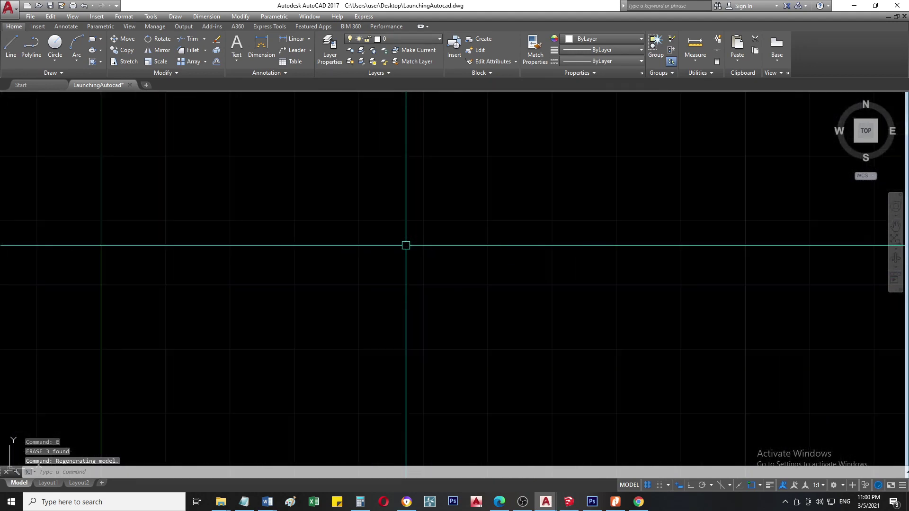
scroll(568, 355, "down", 2)
left_click(647, 484)
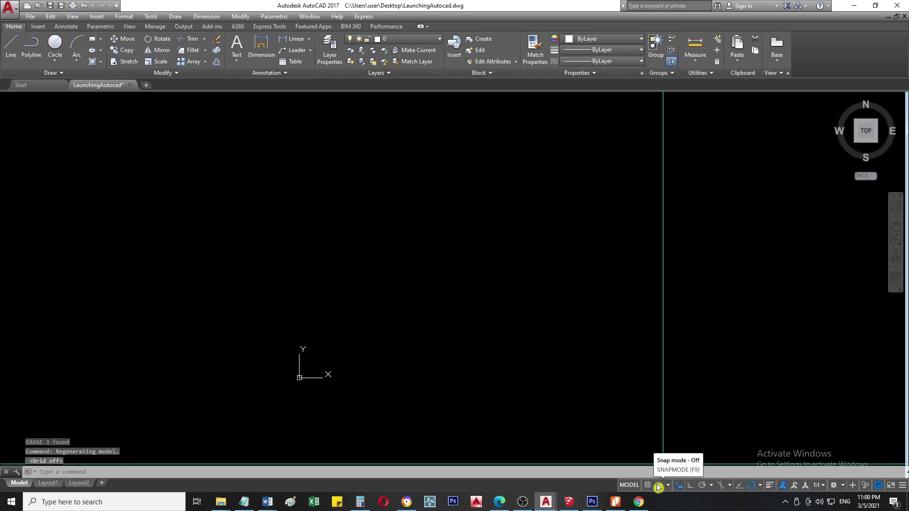
Step: Turn on snap mode and examine the cursor behaviour at different magnifications around the UCS icon
left_click(657, 485)
scroll(500, 259, "down", 2)
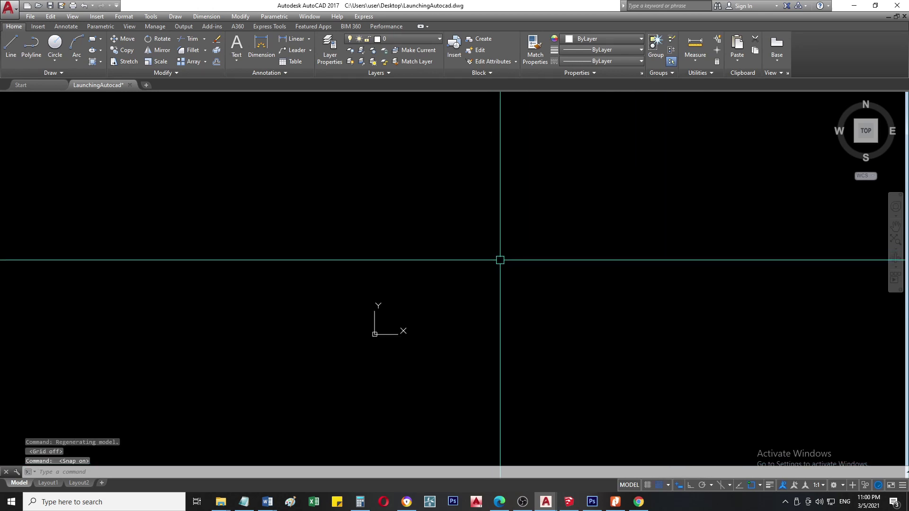
scroll(500, 260, "down", 4)
scroll(500, 260, "up", 8)
scroll(500, 260, "down", 2)
scroll(500, 260, "down", 2)
scroll(479, 246, "up", 4)
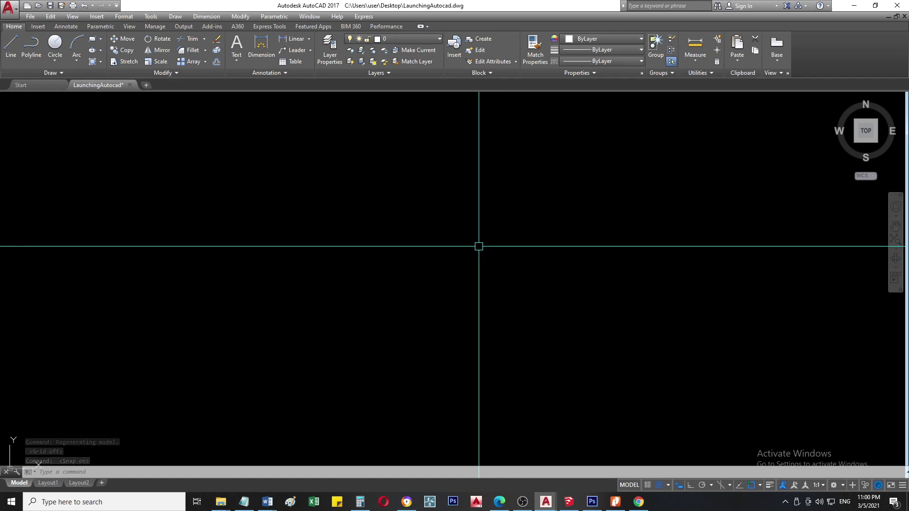
scroll(479, 247, "down", 2)
scroll(478, 246, "up", 4)
scroll(478, 246, "down", 2)
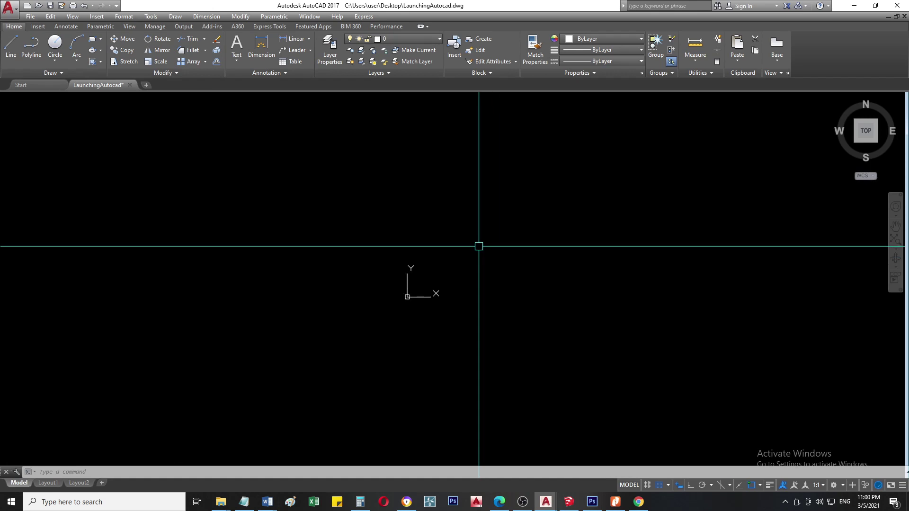
Step: Draw a single line sloping down away from the UCS icon with snap mode on, ending LINE after one segment
left_click(470, 279)
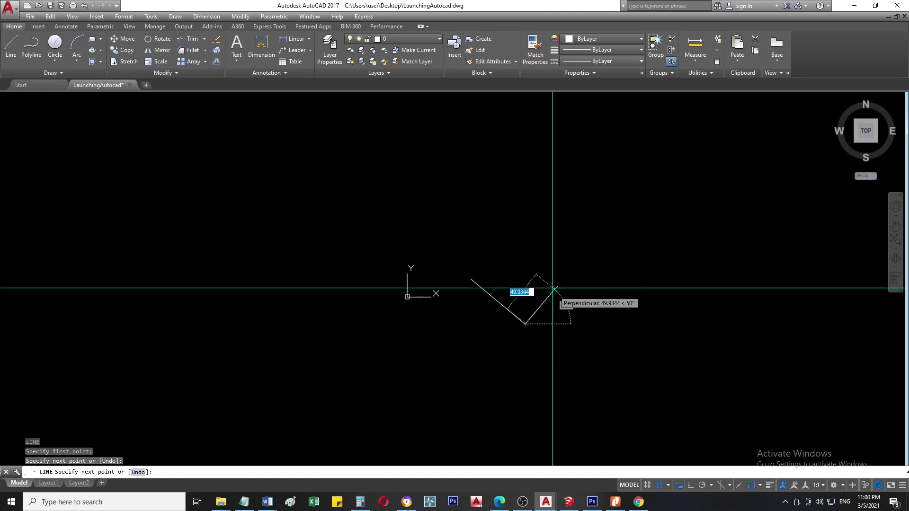
scroll(551, 288, "up", 4)
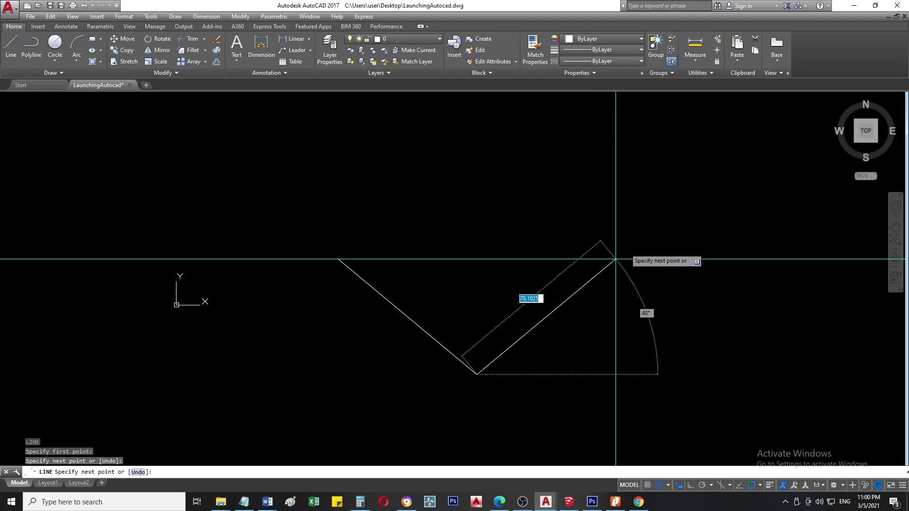
key("Escape")
key("Escape")
key("Escape")
key("Escape")
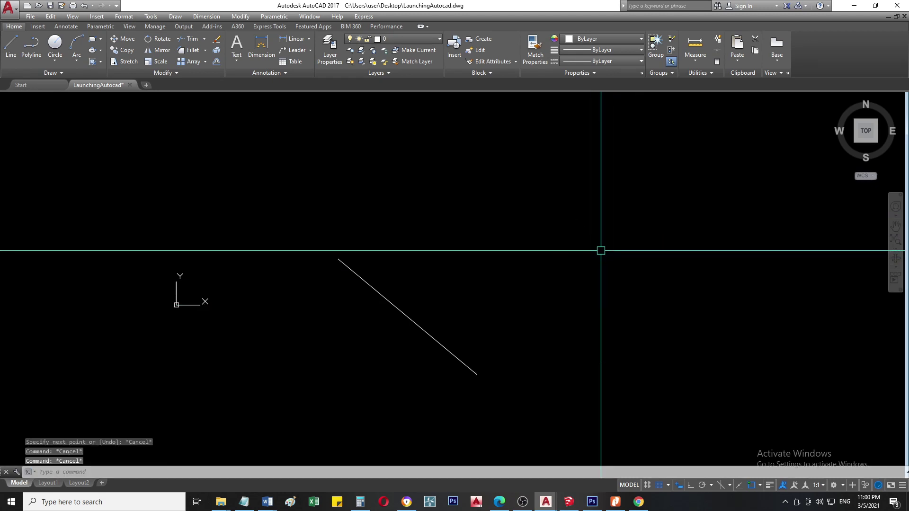
Step: Turn snap mode off and review the available snap types without changing them
left_click(658, 485)
left_click(668, 485)
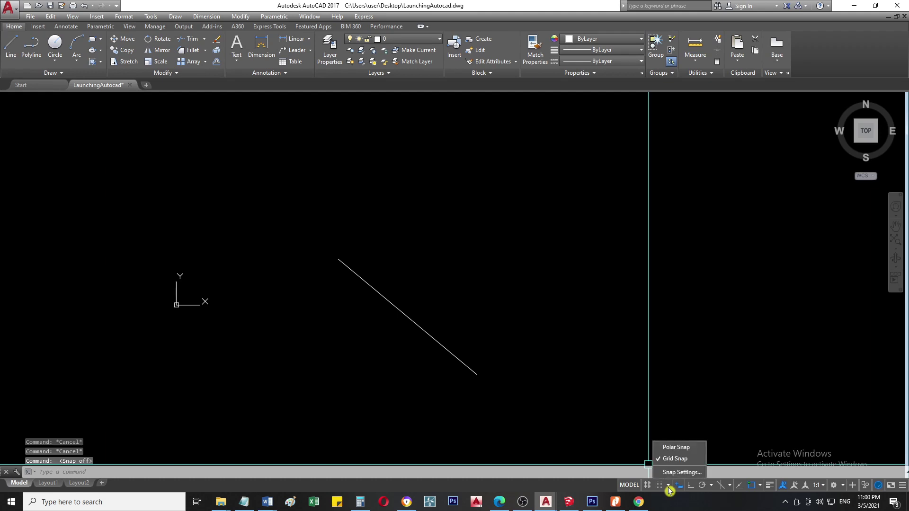
left_click(668, 487)
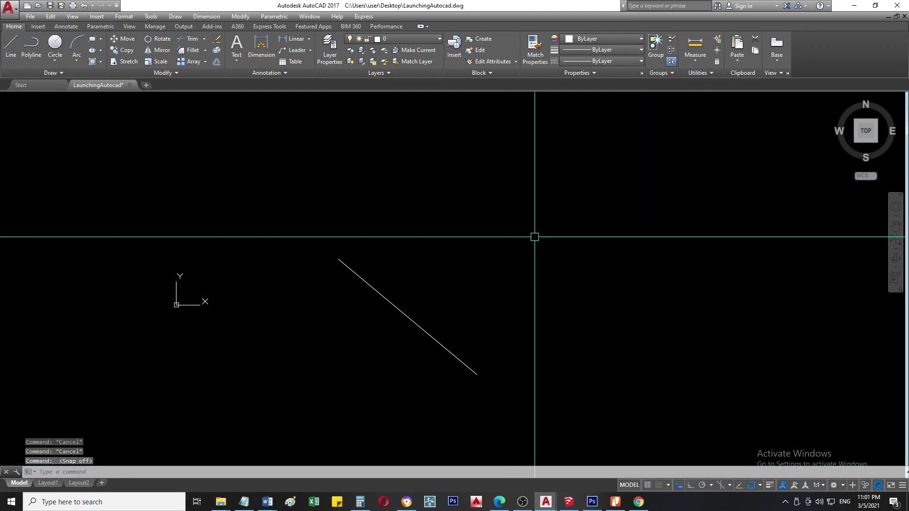
Step: Enter random text at the cursor to test dynamic input, dismiss it, and cancel the trial selection of the line
type("esffdefsfdweffwfweffwff")
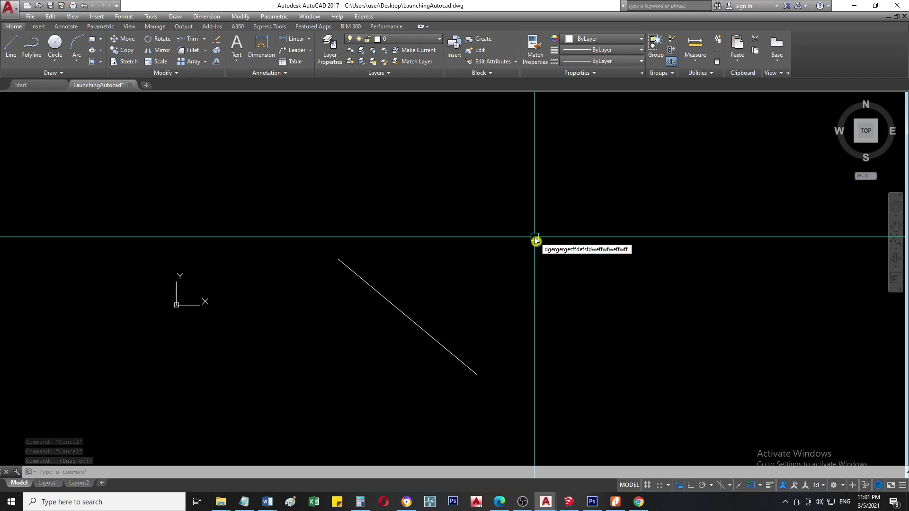
key("Escape")
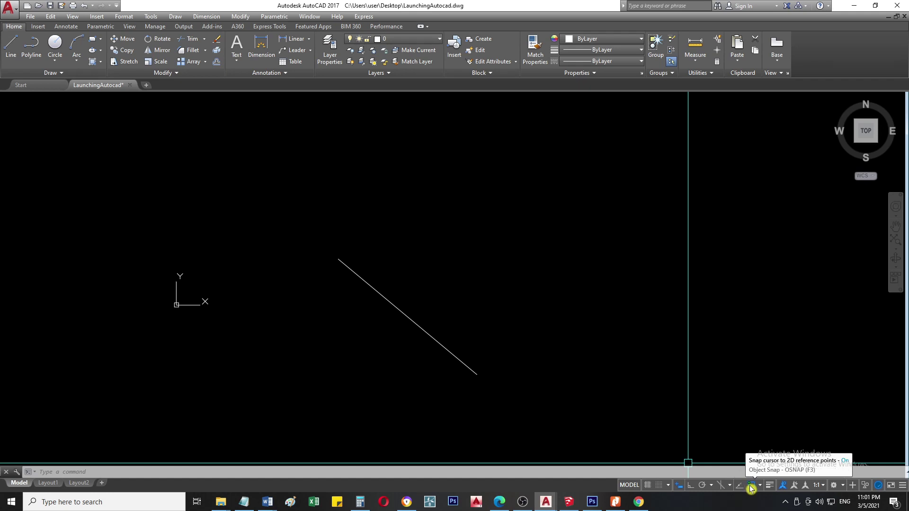
left_click(592, 248)
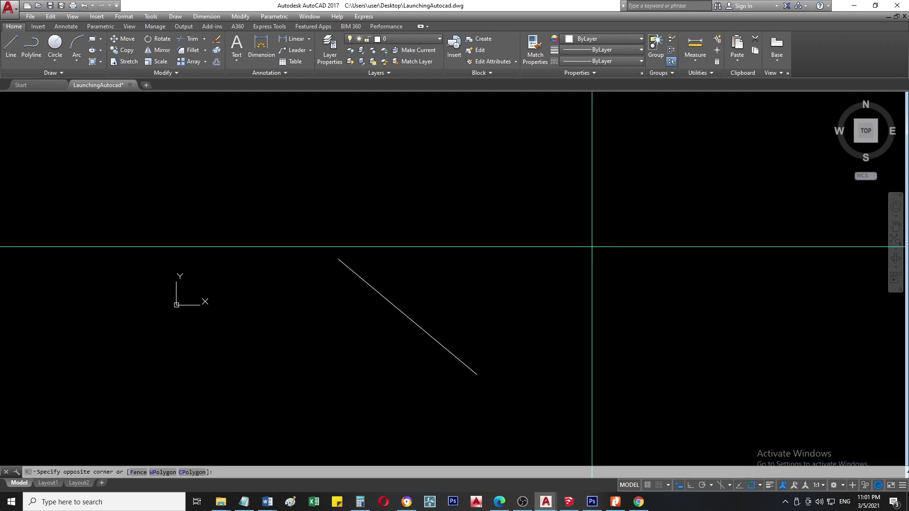
left_click(502, 269)
left_click(485, 272)
left_click(395, 334)
key("Escape")
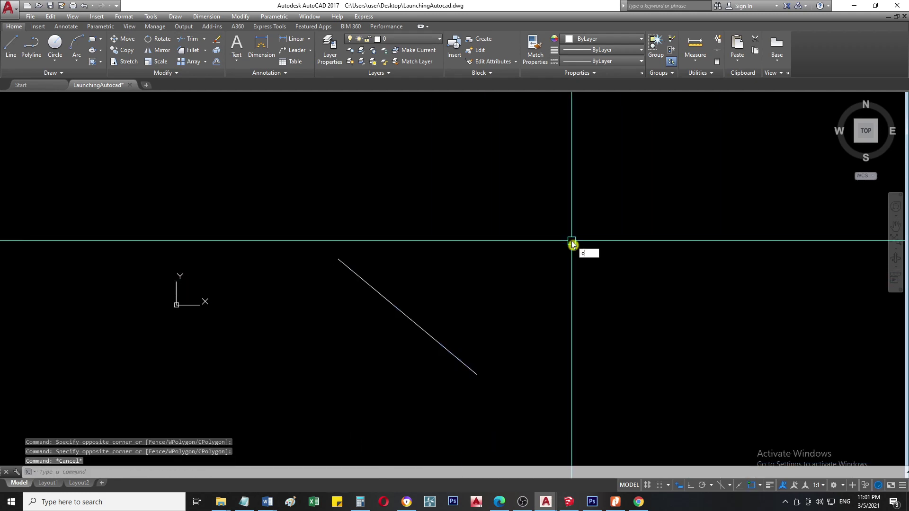
Step: Review the object snap modes in the drafting settings using the OSNAP command, and close the dialog without changes
type("osnap")
key("Return")
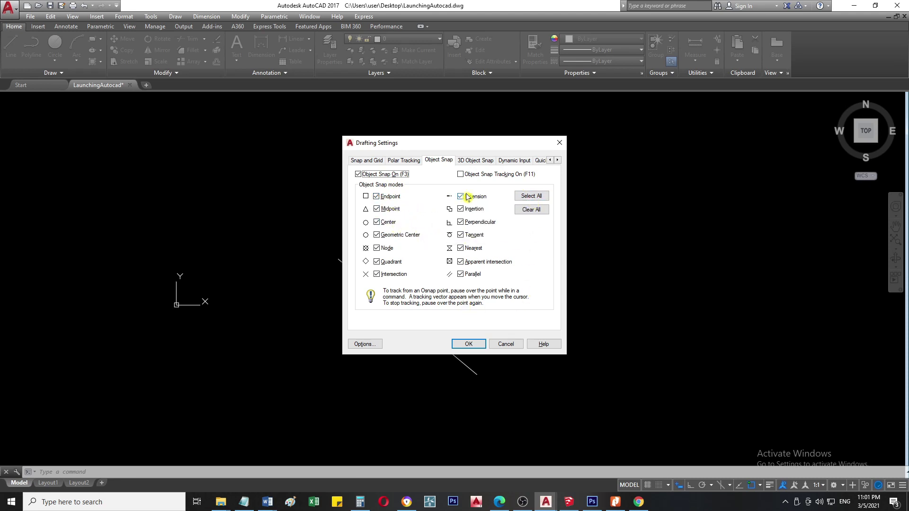
left_click(561, 142)
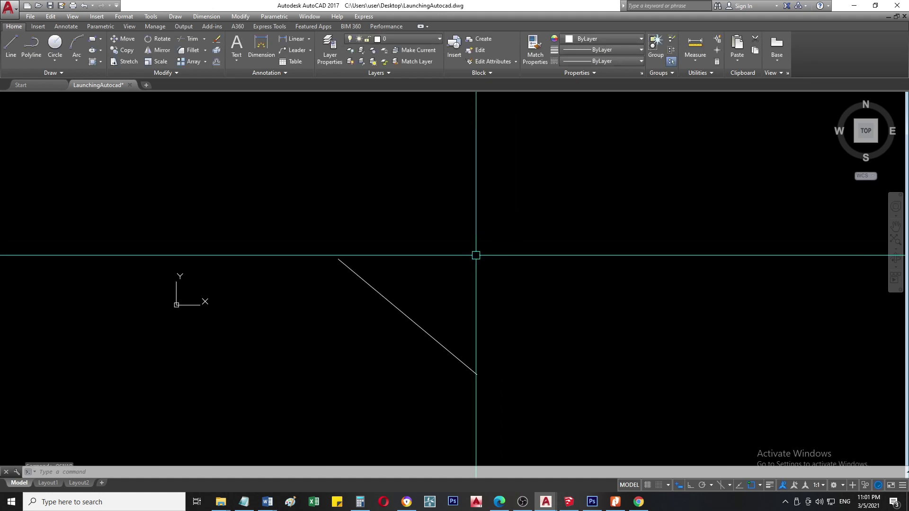
Step: Select the line to view its grips, clear the selection, and draw a circle above the line
left_click(440, 260)
left_click(336, 304)
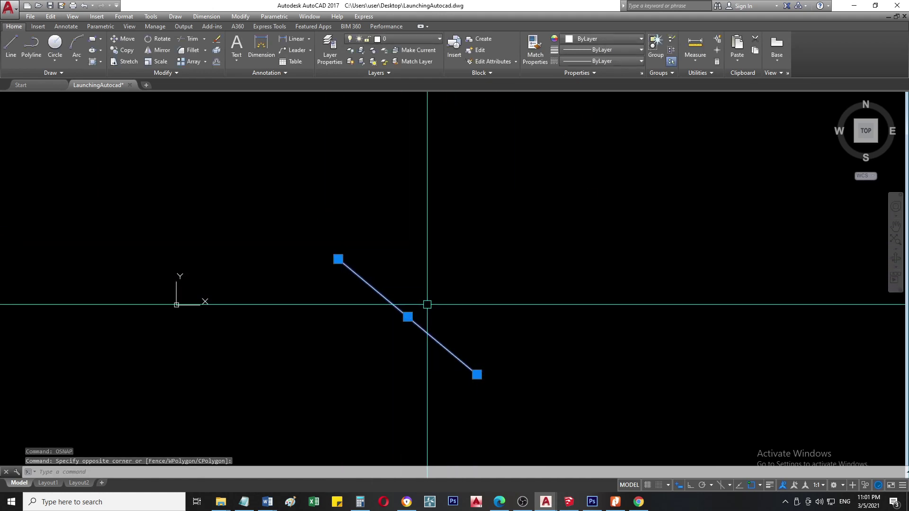
key("Escape")
key("Escape")
key("Escape")
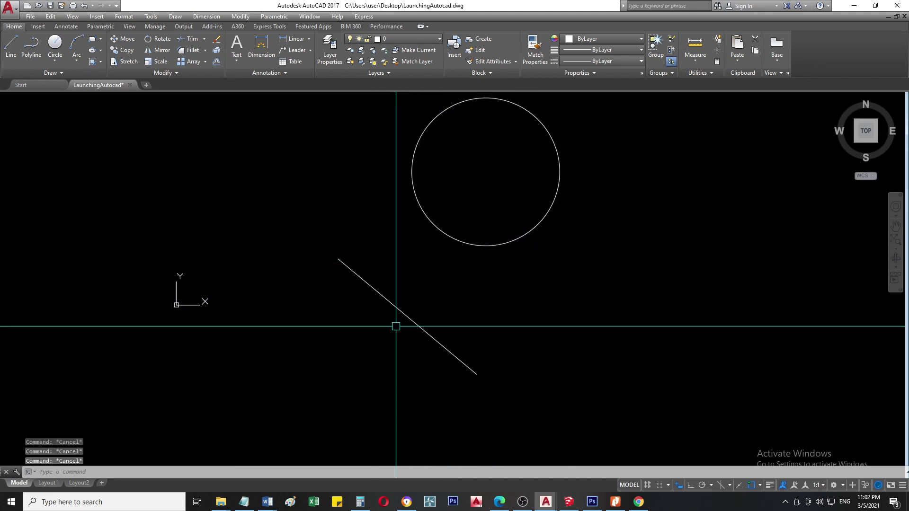
Step: Start the LINE command to examine the snap points on the circle and the line's endpoint, and cancel it
left_click(470, 243)
type("l")
key("Return")
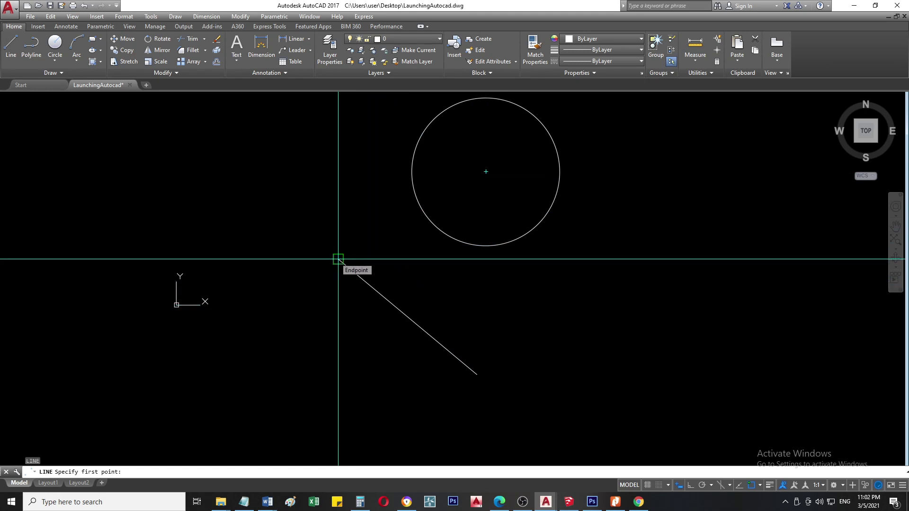
key("Escape")
Step: Turn object snap off and draw a chain of three short line segments freely across the existing diagonal line
left_click(751, 485)
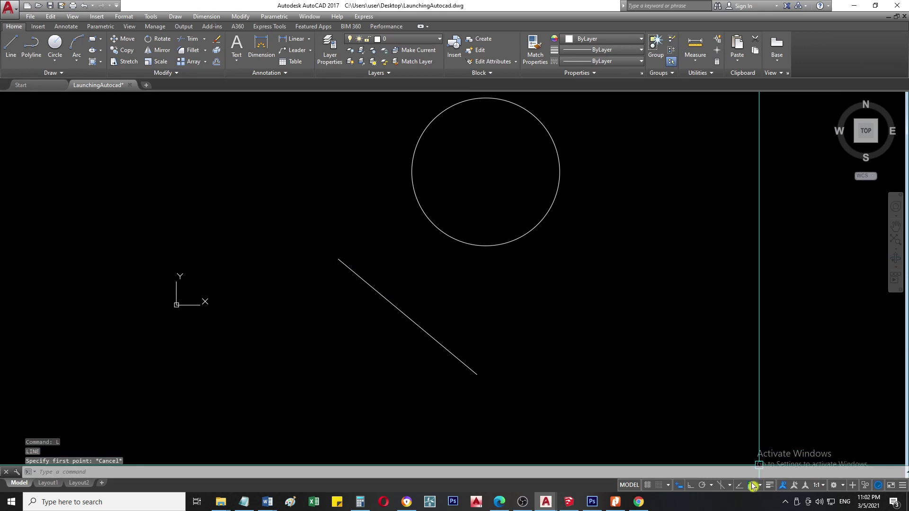
key("Return")
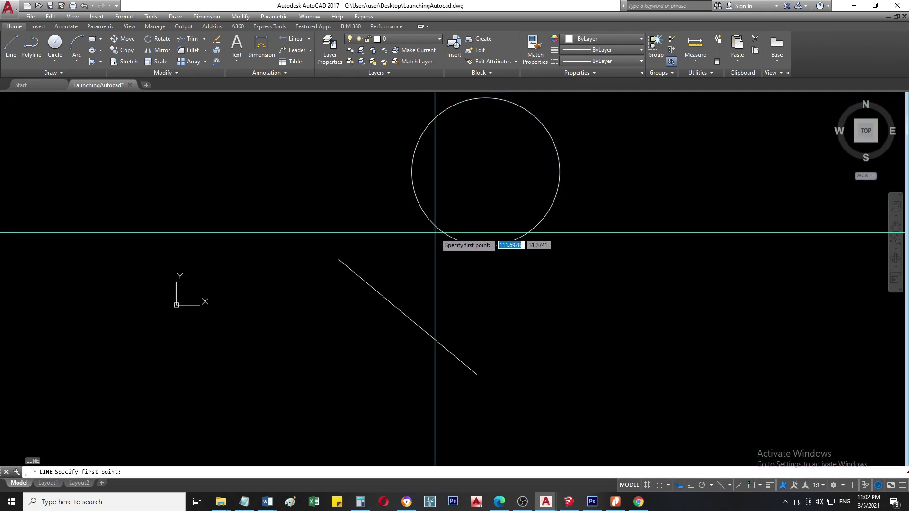
left_click(364, 273)
left_click(370, 300)
left_click(425, 329)
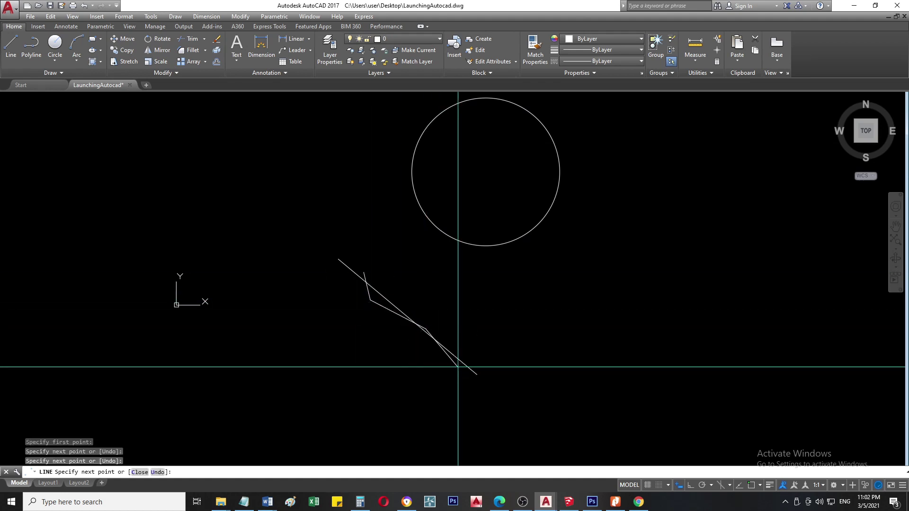
left_click(458, 366)
key("Return")
left_click(464, 245)
key("Escape")
key("Escape")
key("Escape")
key("Escape")
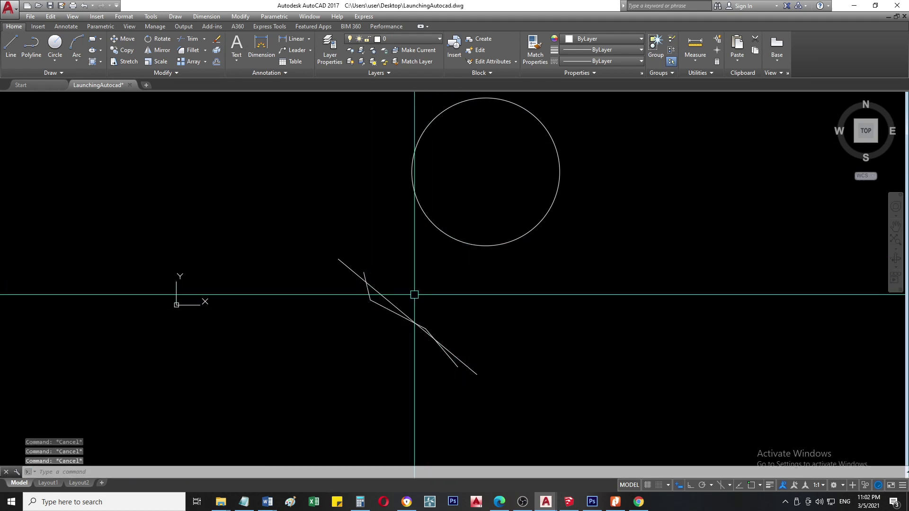
Step: Turn object snap back on and enable all object snap modes in the drafting settings using the OSNAP command
left_click(752, 485)
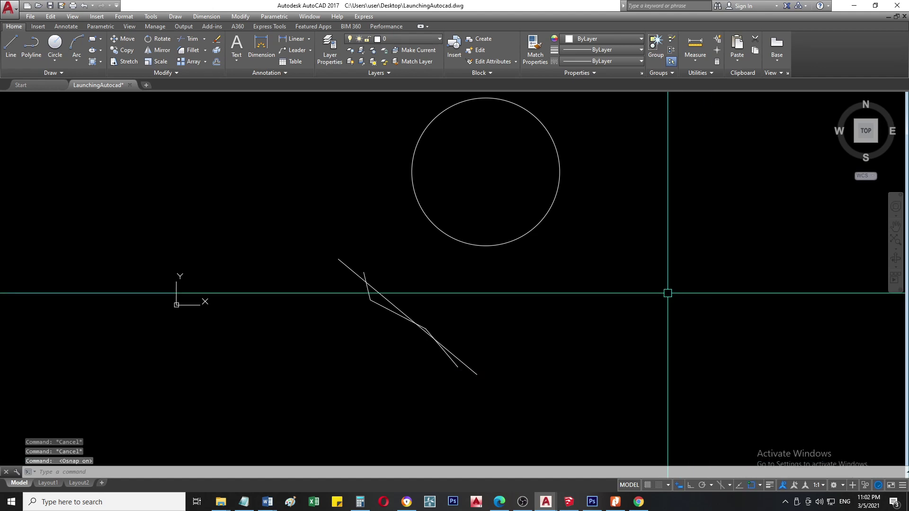
key("Escape")
type("osnap")
key("Return")
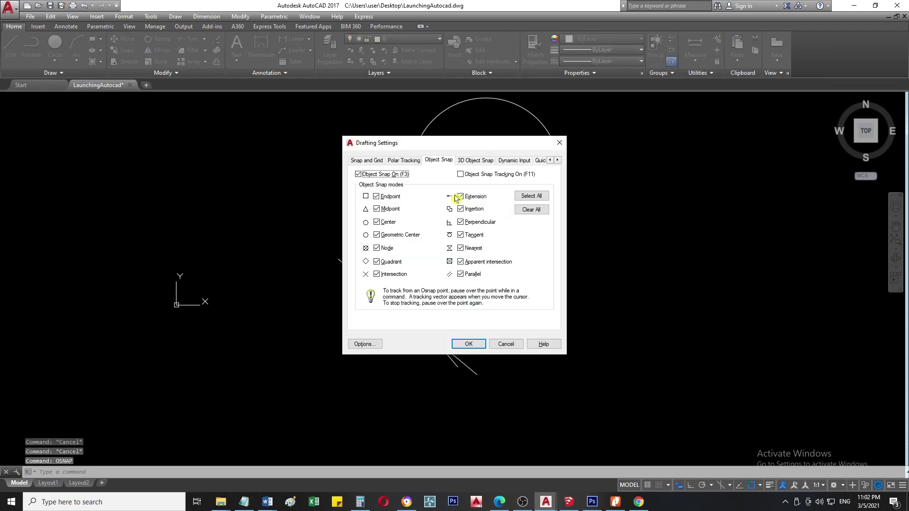
left_click(532, 210)
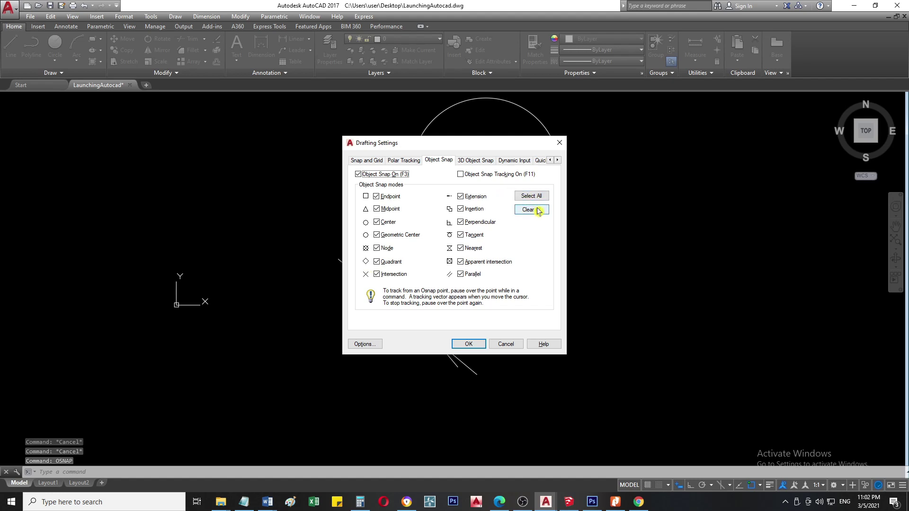
left_click(531, 196)
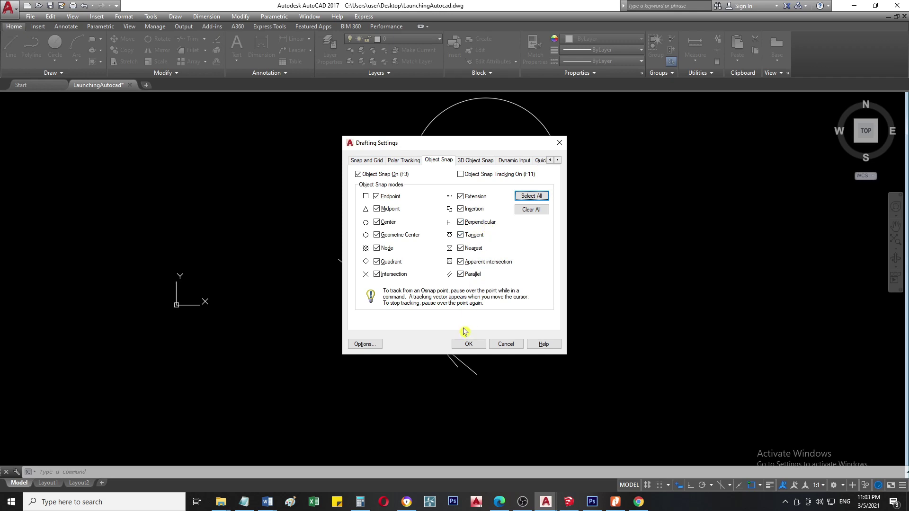
left_click(468, 344)
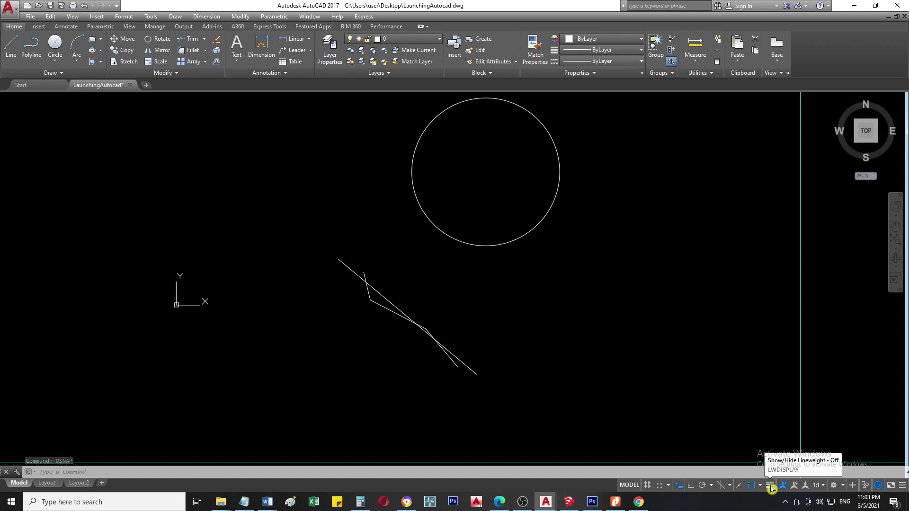
Step: Turn on lineweight display and set the circle's lineweight to 0.50 mm
left_click(770, 484)
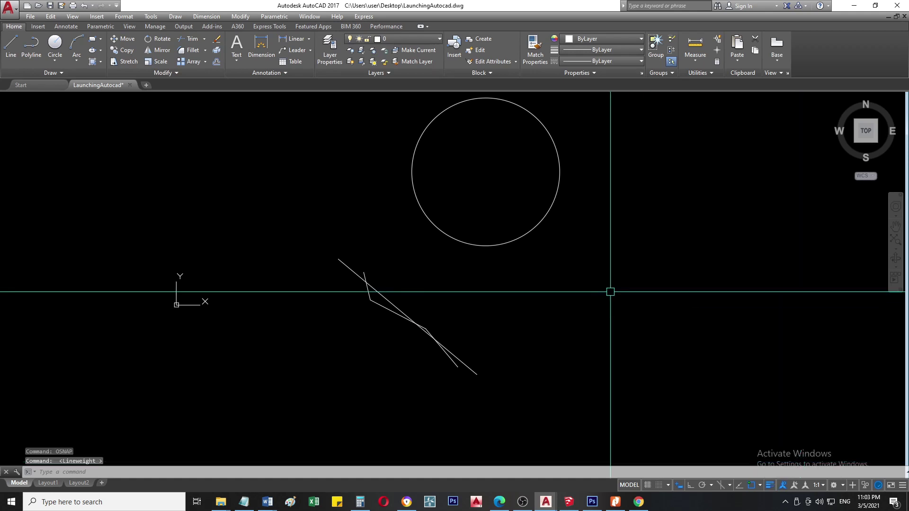
left_click(578, 272)
left_click(553, 223)
key("Escape")
left_click(574, 262)
left_click(540, 210)
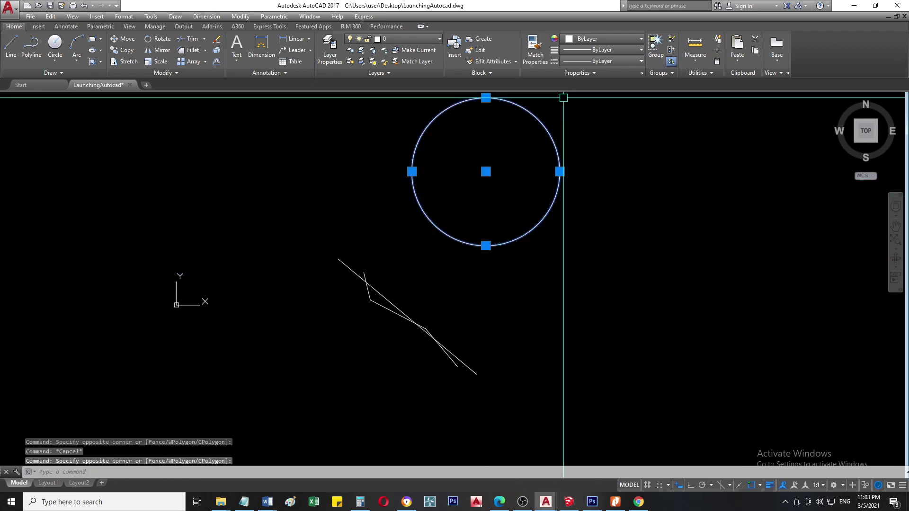
left_click(634, 62)
left_click(582, 74)
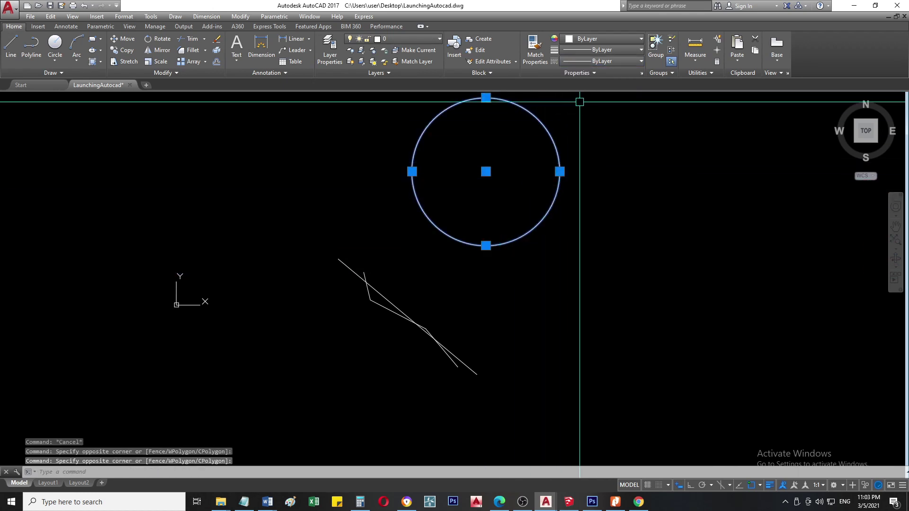
left_click(626, 51)
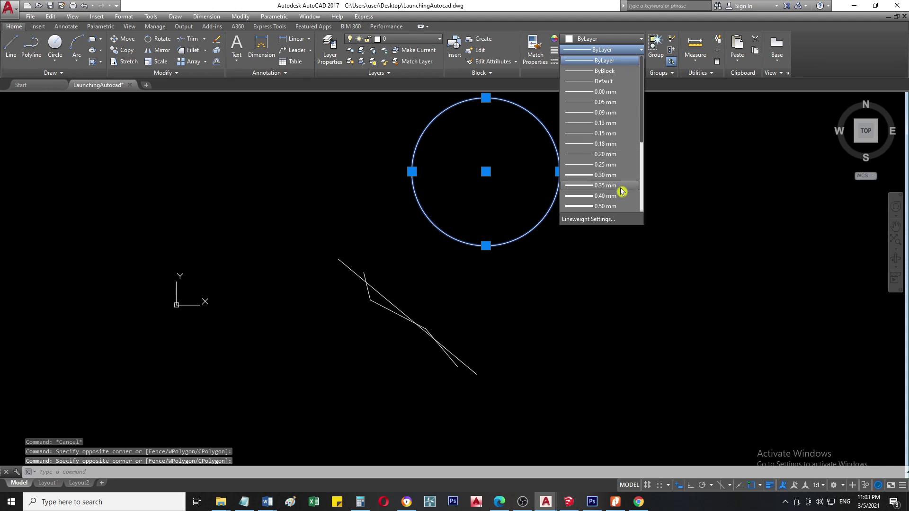
left_click(618, 209)
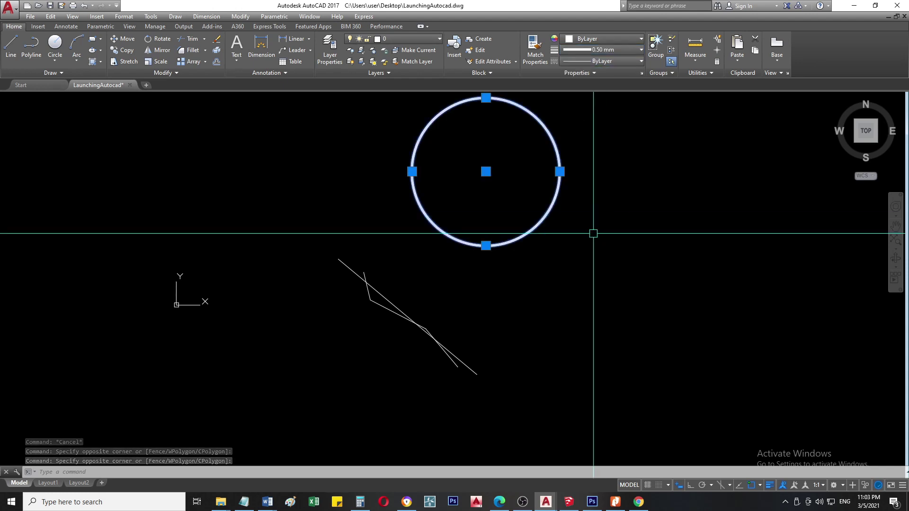
key("Escape")
Step: Switch the lineweight display off and on again to compare how the circle is shown
scroll(419, 215, "up", 2)
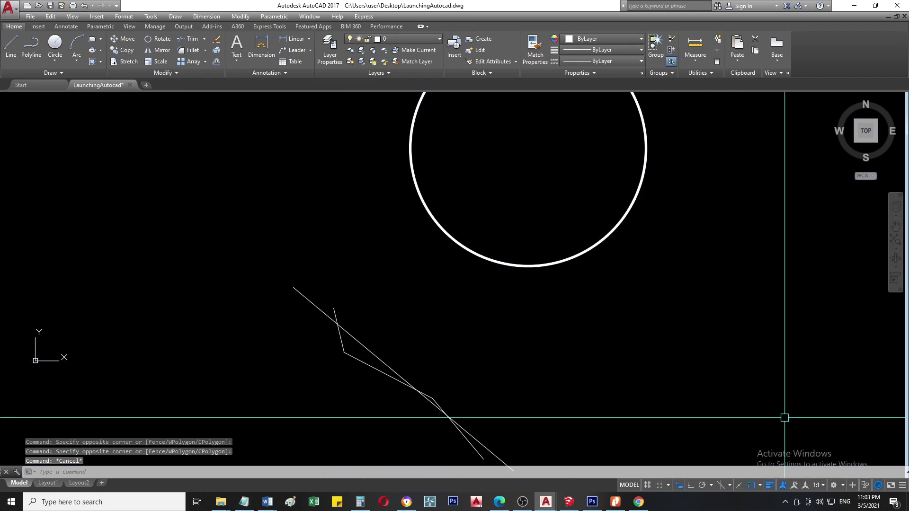
left_click(770, 486)
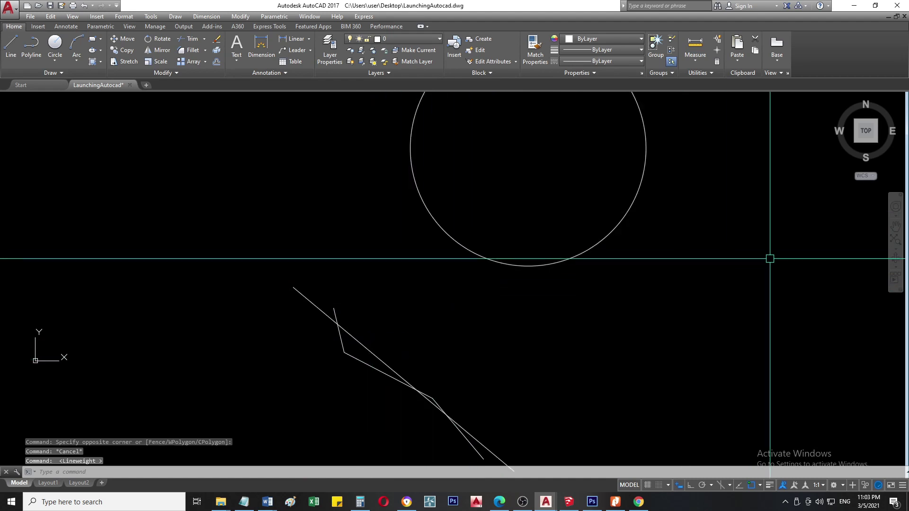
left_click(770, 486)
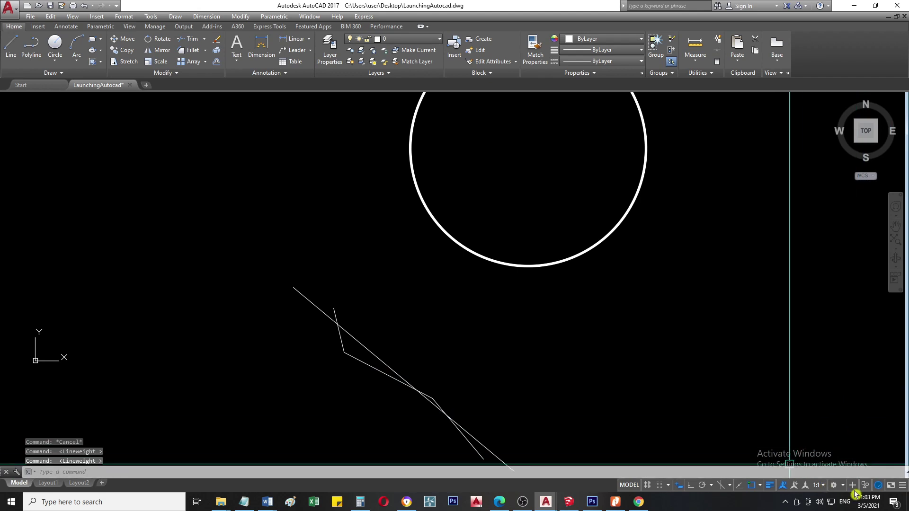
Step: Erase the circle and all the lines from the drawing
left_click(532, 215)
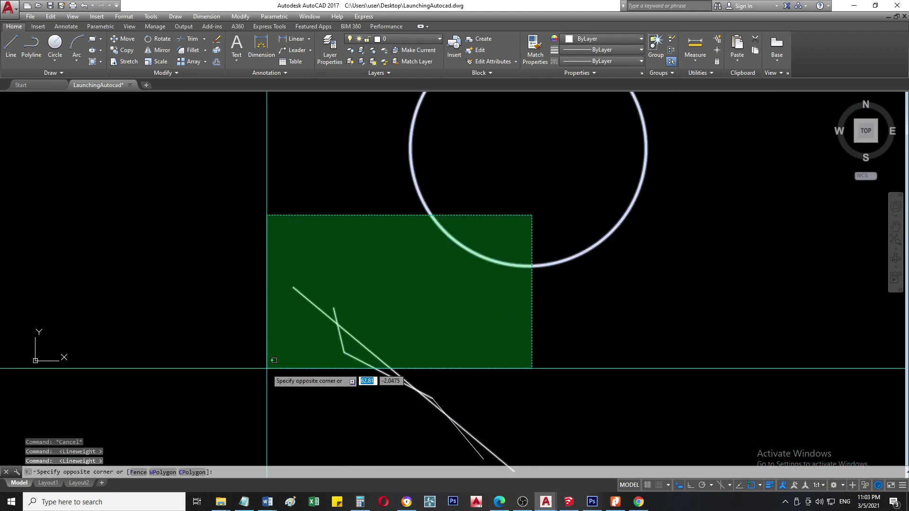
left_click(267, 368)
type("e")
key("space")
left_click(464, 371)
left_click(443, 420)
type("e")
key("space")
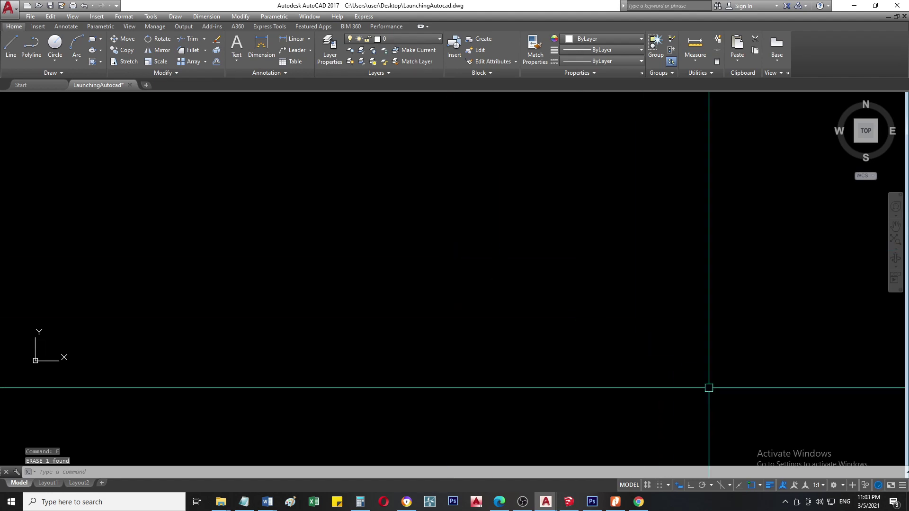
Step: Review the available annotation scales and close the list without changing the scale
left_click(824, 486)
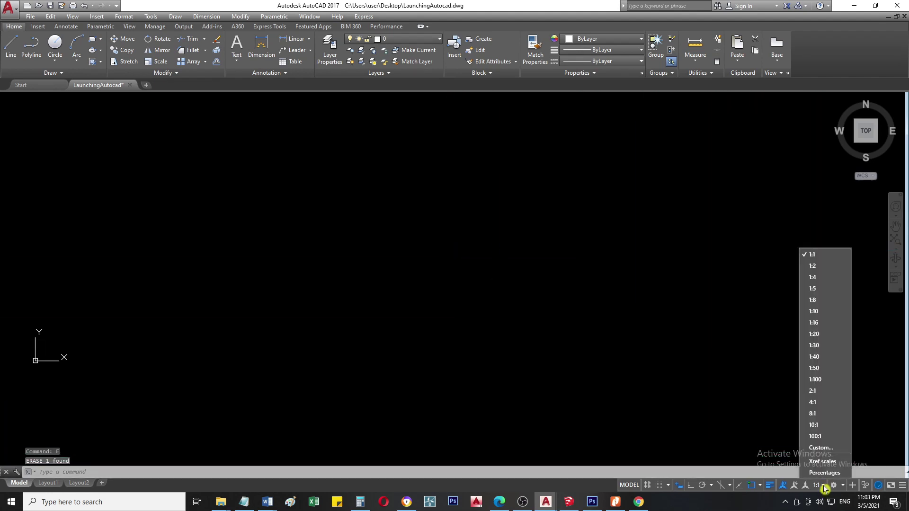
left_click(824, 487)
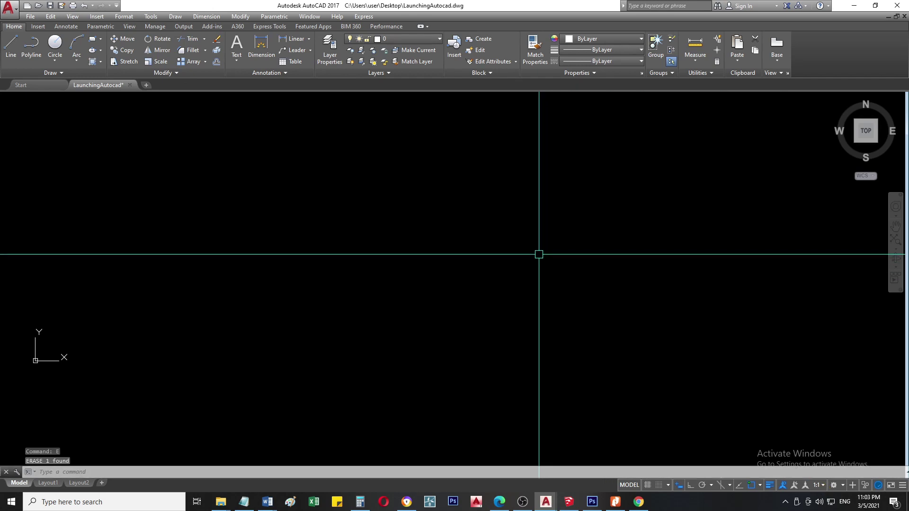